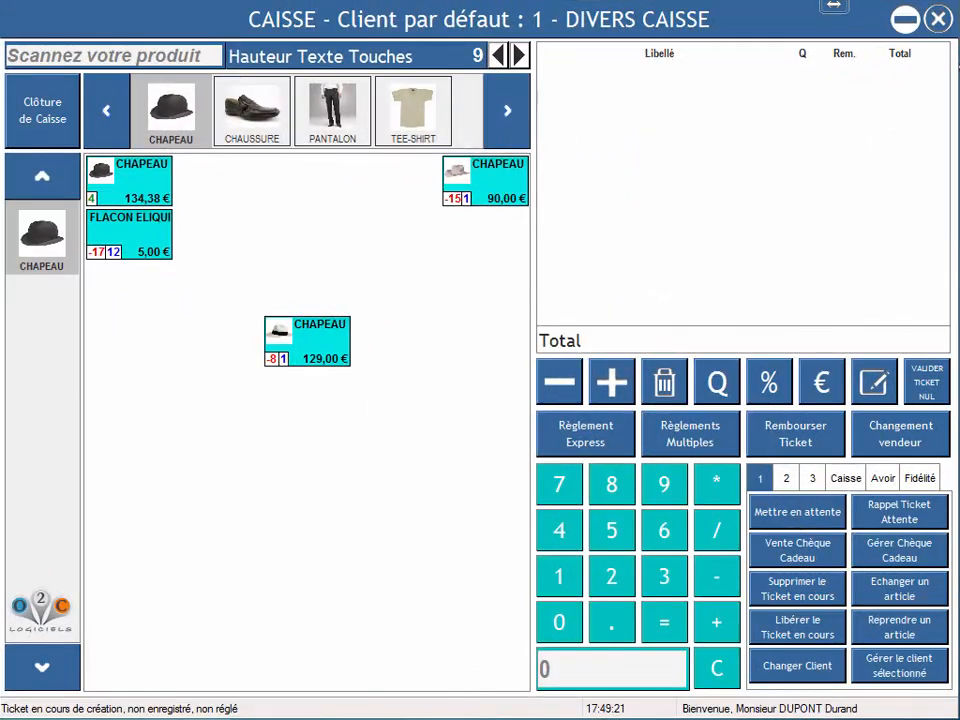
Ring up one 90 € cow-boy hat and one 129 € summer sport hat, and settle the ticket with Règlement Express
left_click(465, 176)
left_click(308, 340)
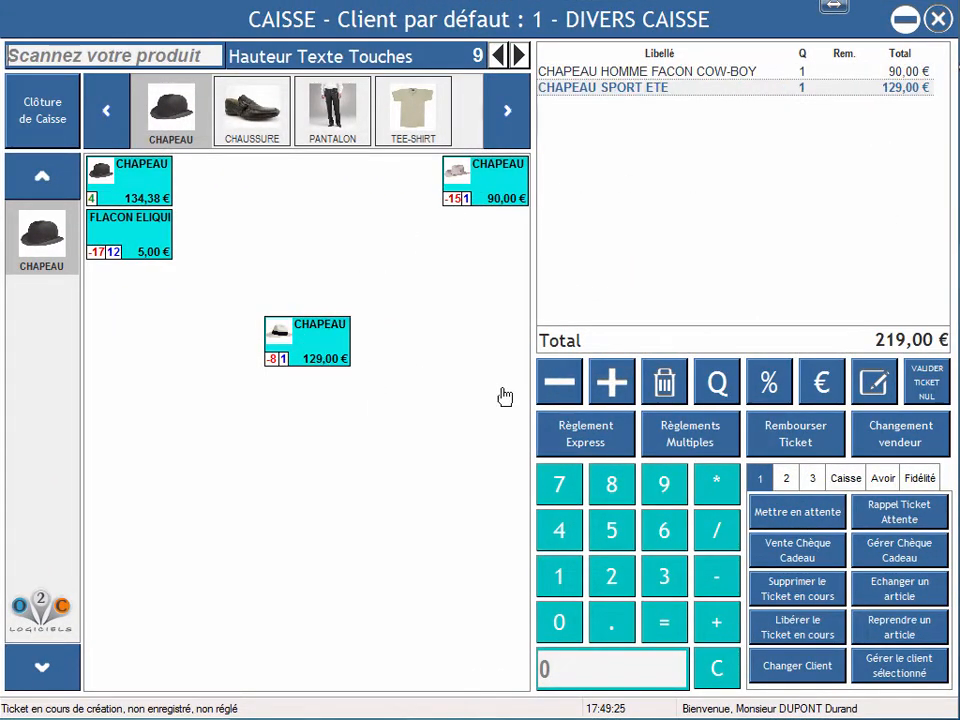
left_click(598, 427)
left_click(557, 258)
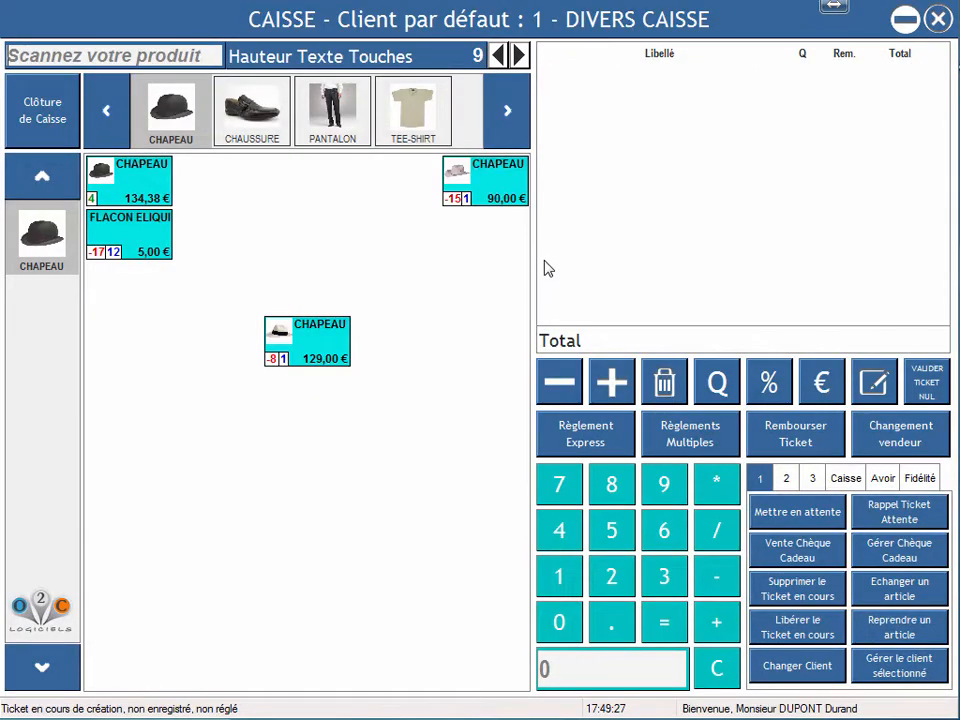
Sell the 90 € and 129 € hats again, splitting the payment into 50 € in Espèces and the balance by Carte Bleue
left_click(497, 196)
left_click(336, 328)
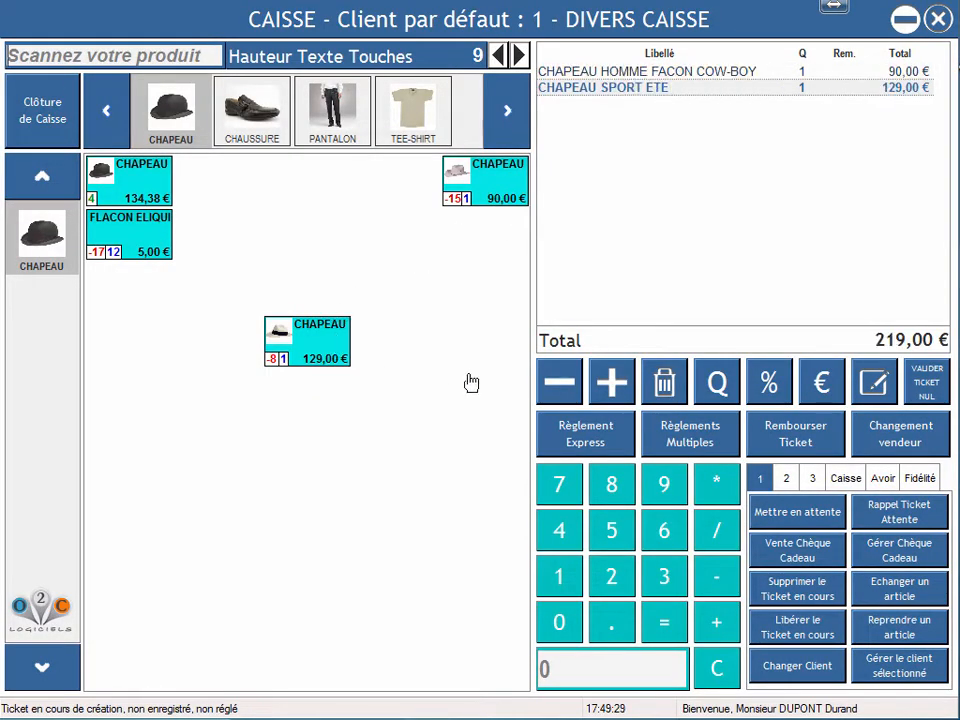
left_click(688, 432)
left_click(251, 196)
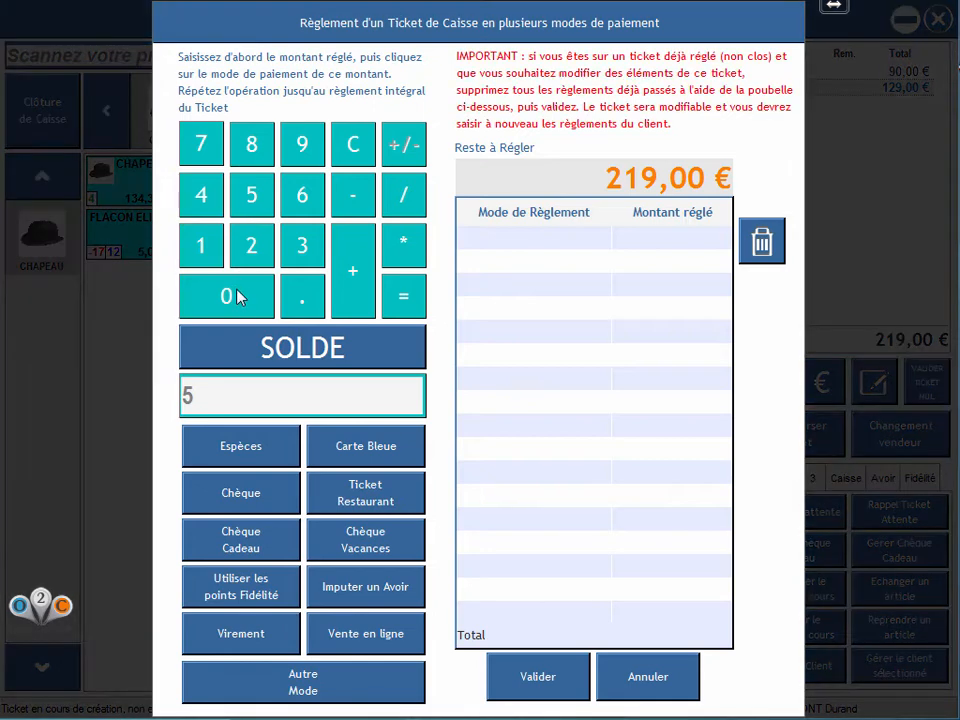
left_click(240, 296)
left_click(251, 448)
left_click(308, 360)
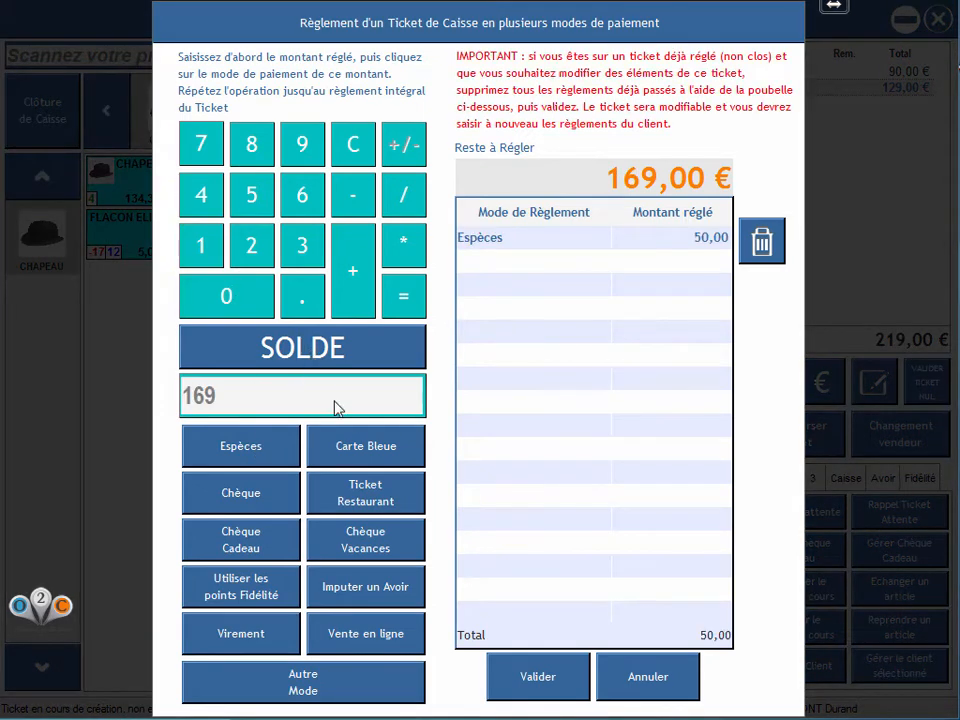
left_click(381, 448)
left_click(538, 680)
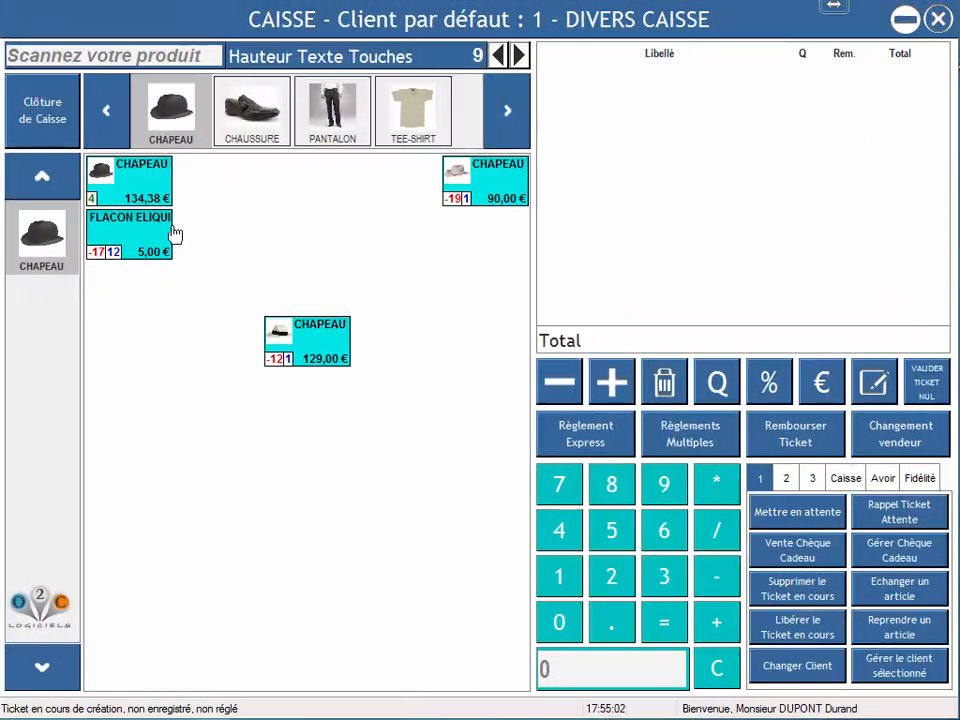
Add the 134,38 € CHAPEAU VILLE ENGLISH, the 189 € CHAUSSURE CUIR VILLE in size 42 and the PANTACOURT in 40 - BLEU to a new ticket
left_click(141, 186)
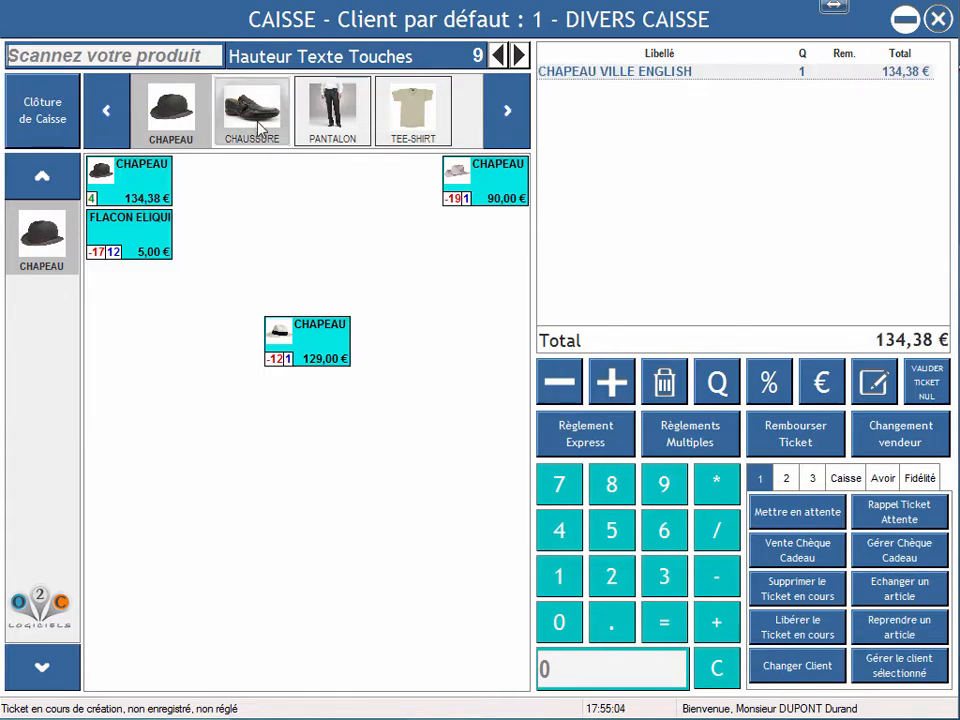
left_click(252, 112)
left_click(211, 178)
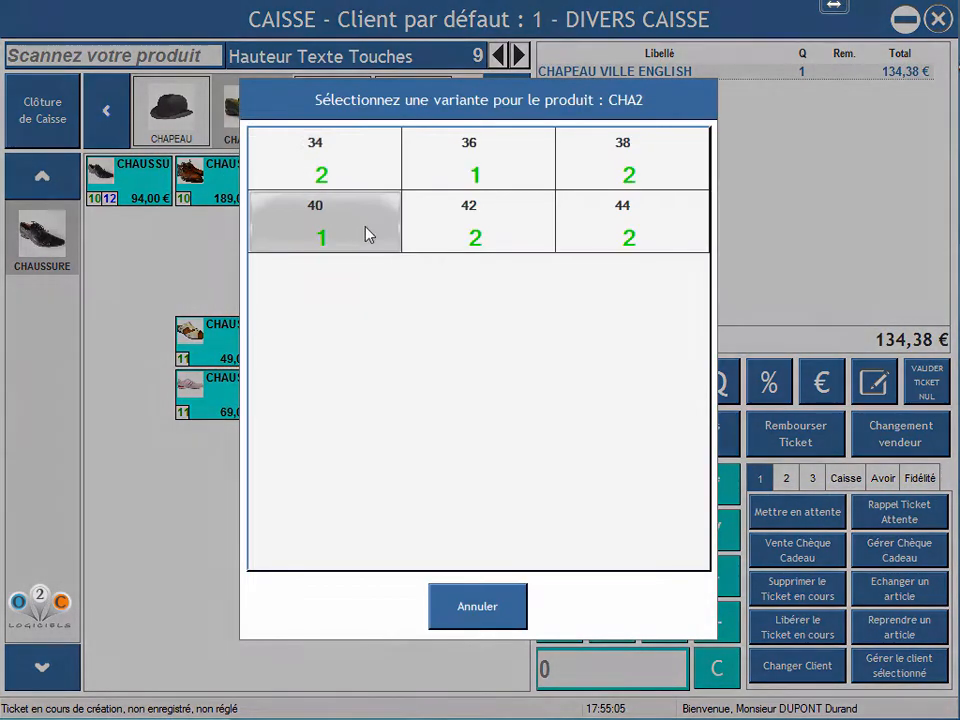
left_click(420, 232)
left_click(332, 112)
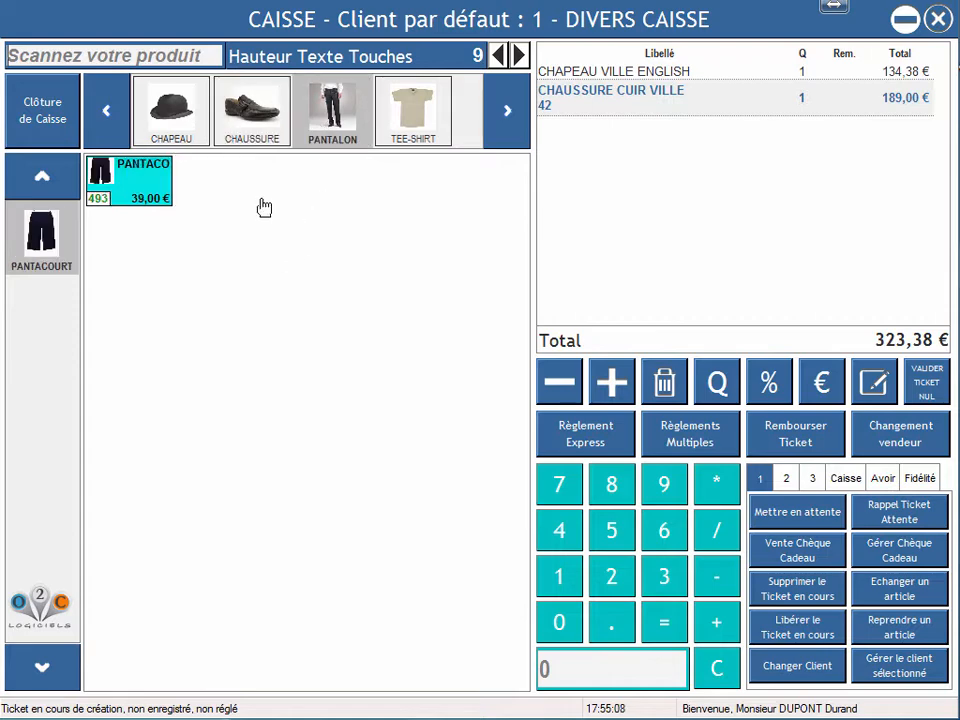
left_click(145, 188)
left_click(430, 308)
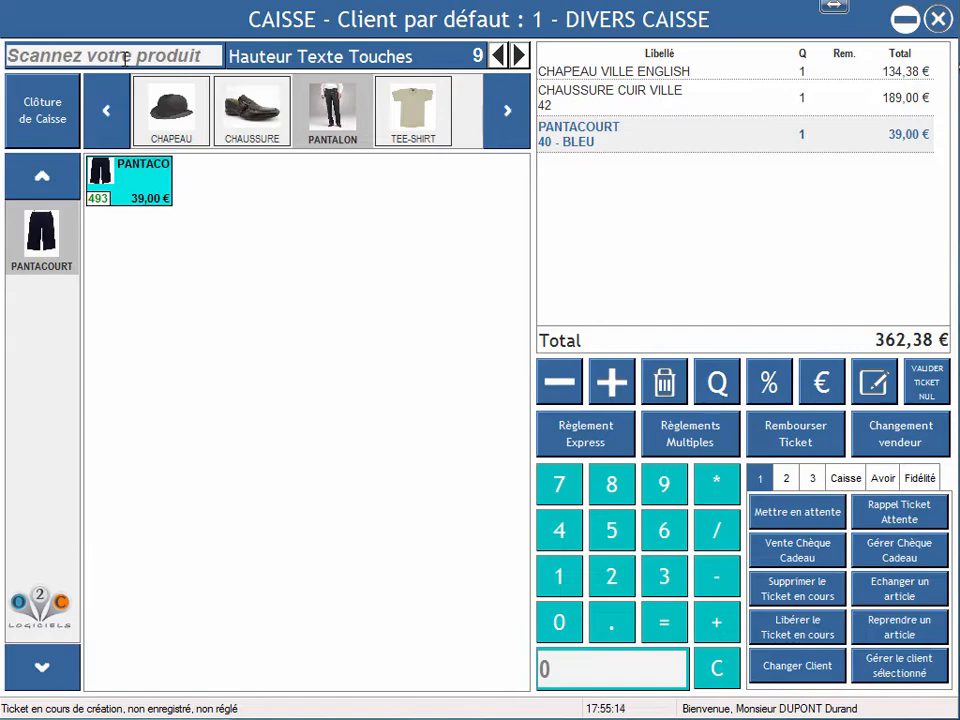
type("111050615020494")
key("Return")
left_click(493, 236)
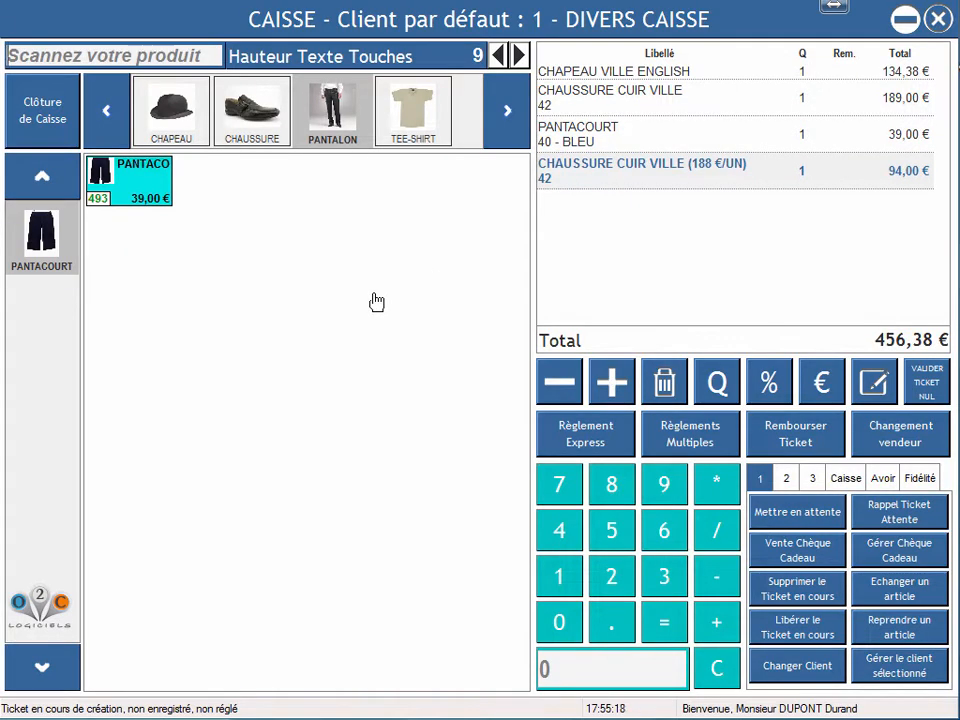
type("1110506")
key("Return")
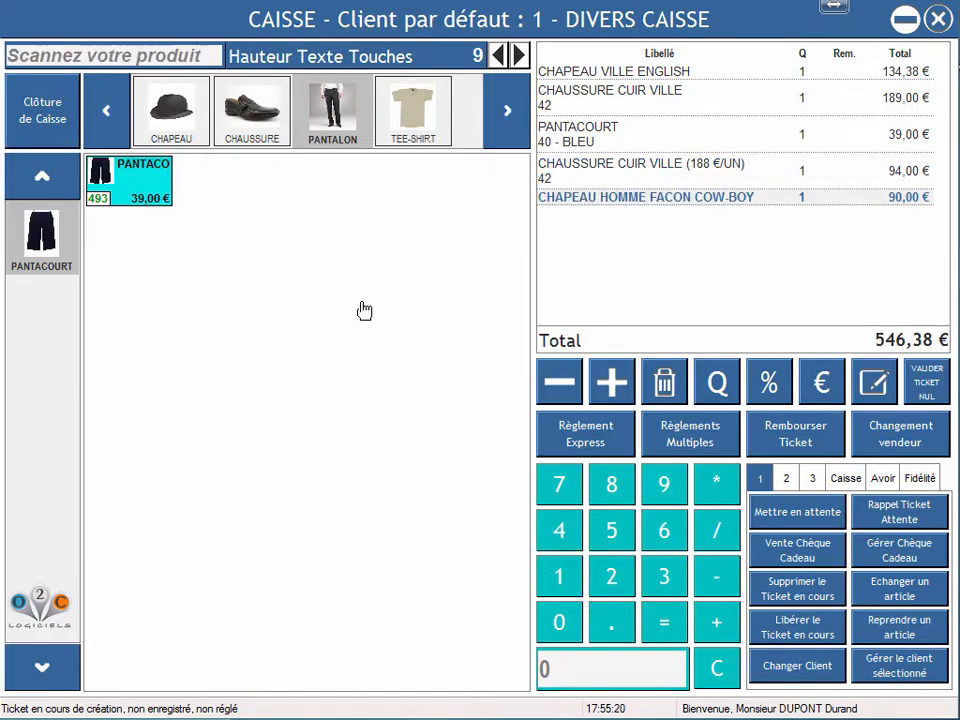
type("111050615002458")
key("Return")
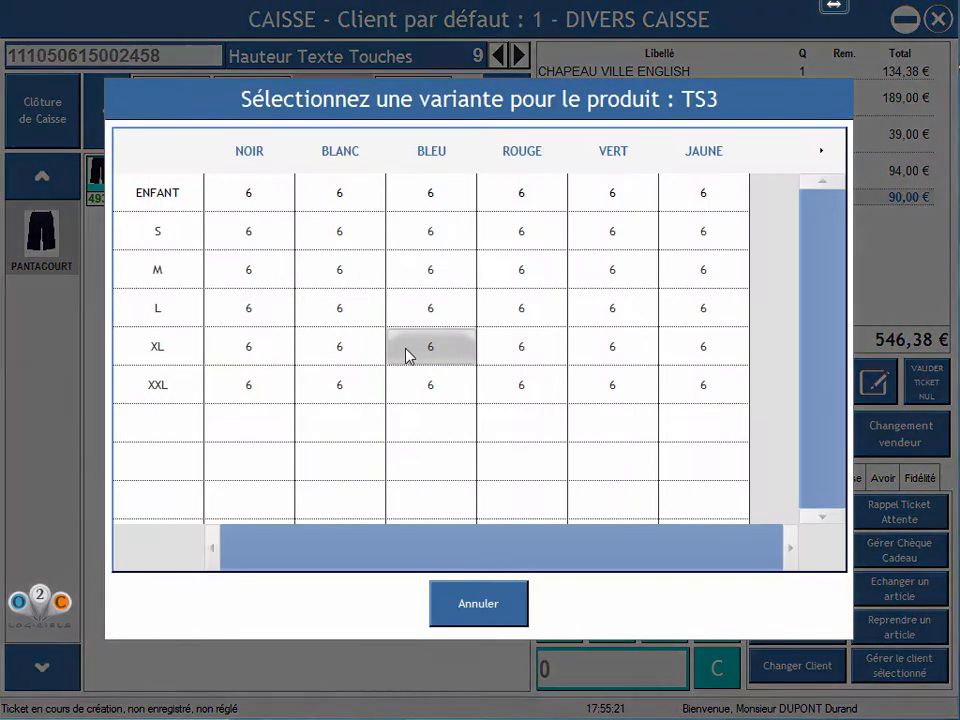
left_click(407, 355)
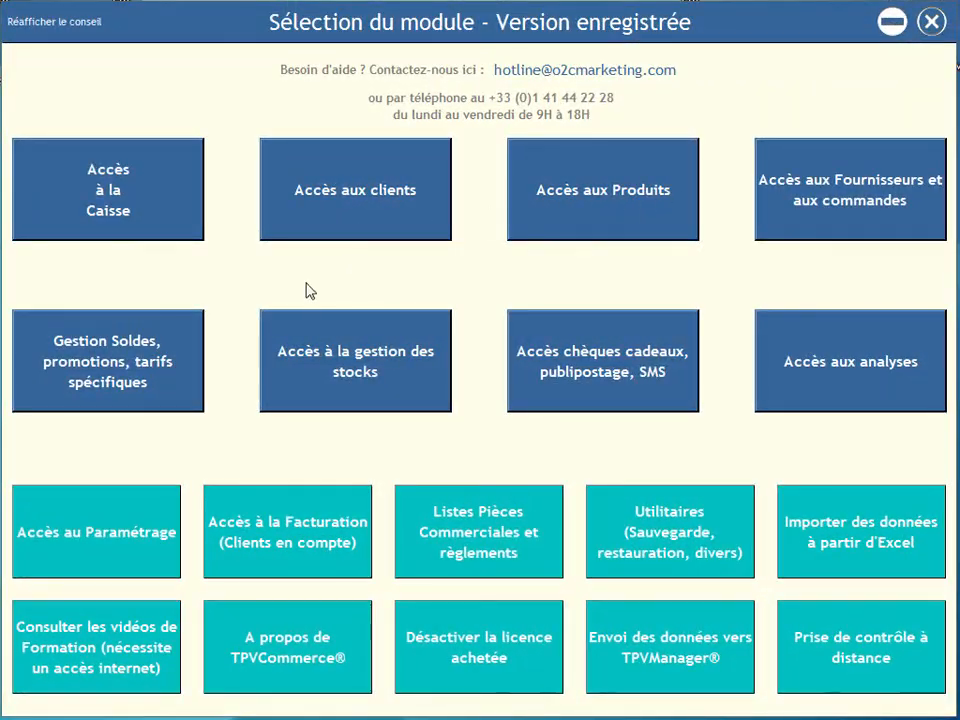
Review the loyalty programme settings for earning points and the purchase amount offered, and validate them
left_click(101, 534)
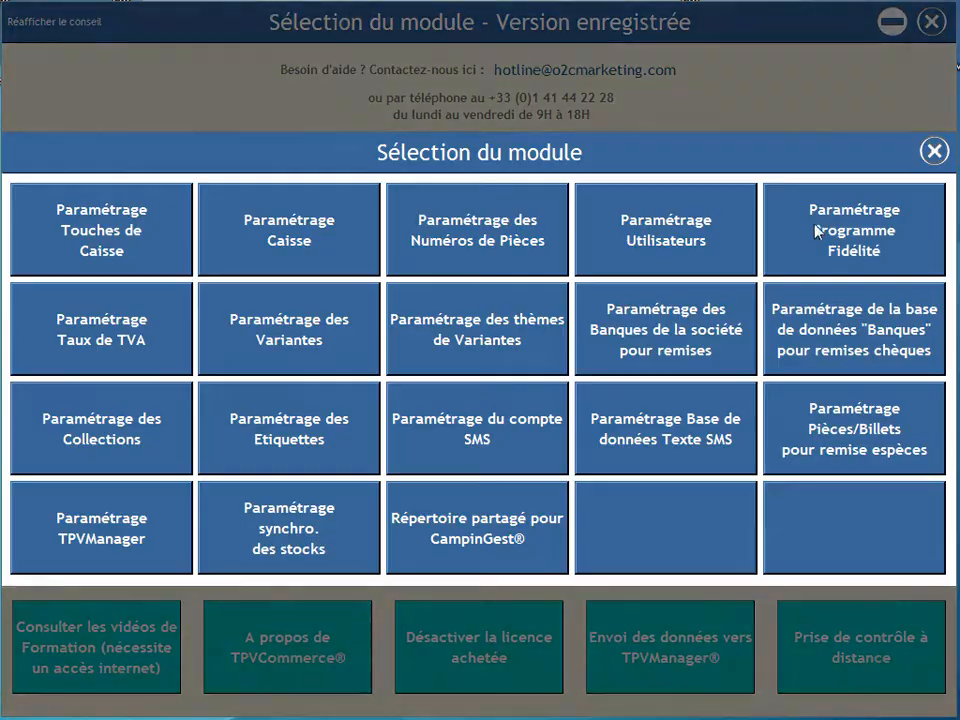
left_click(816, 230)
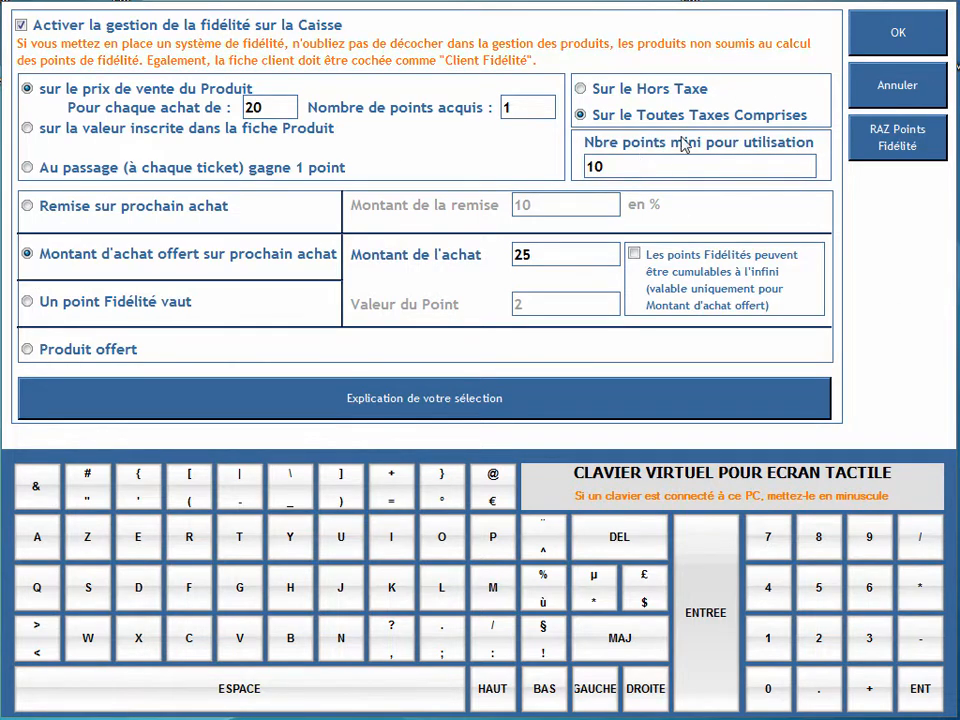
left_click(896, 37)
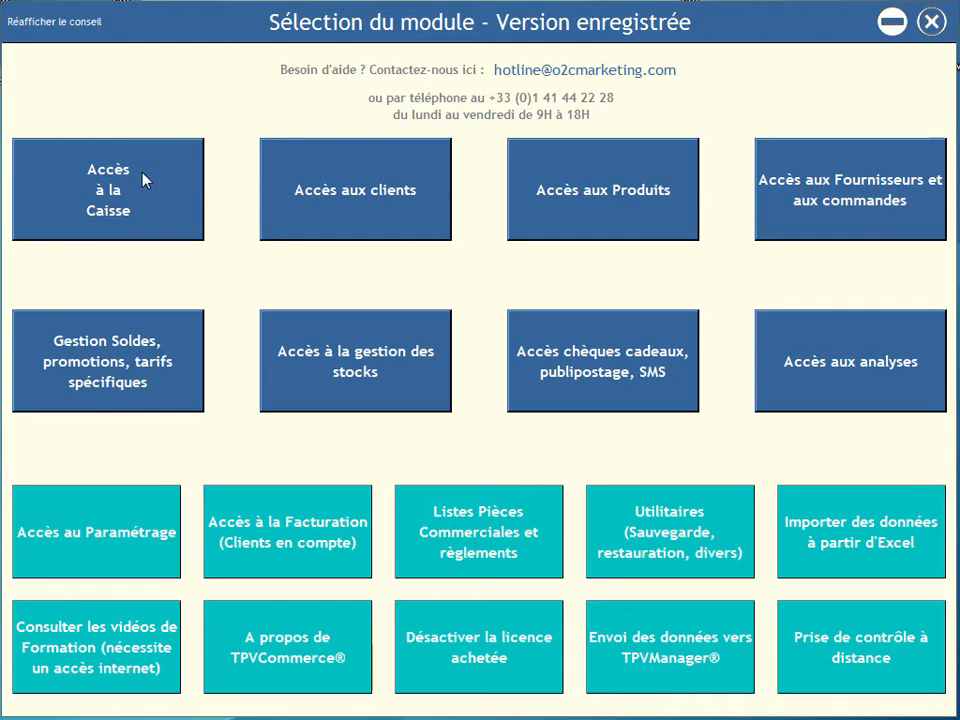
Start a cash register sale for a registered customer instead of the default one, and add the 90 € cow-boy hat
left_click(145, 180)
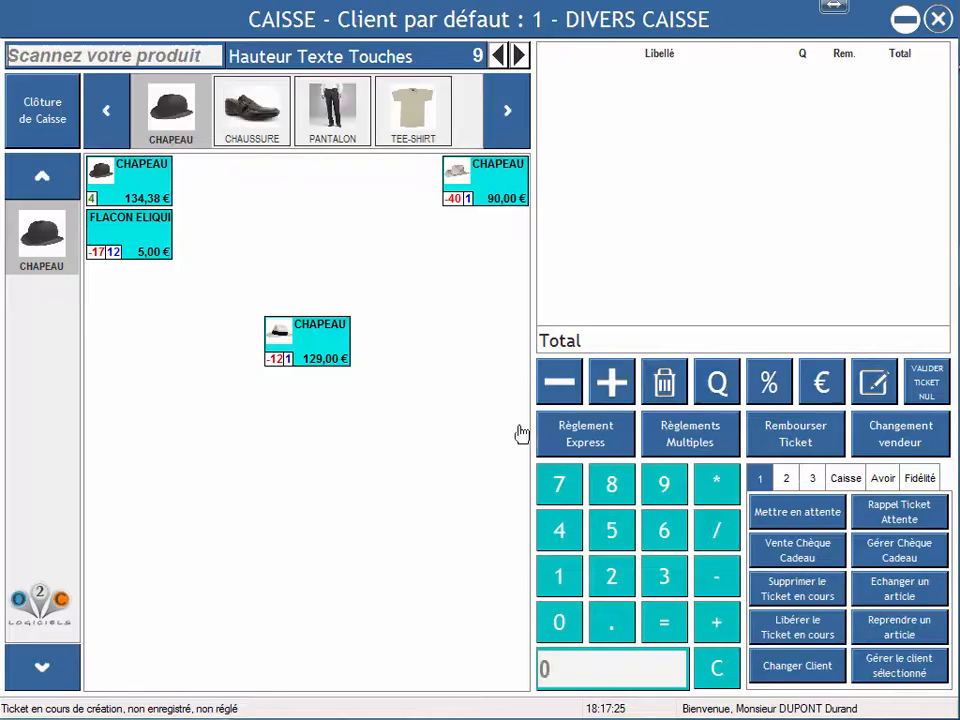
left_click(806, 665)
double_click(154, 223)
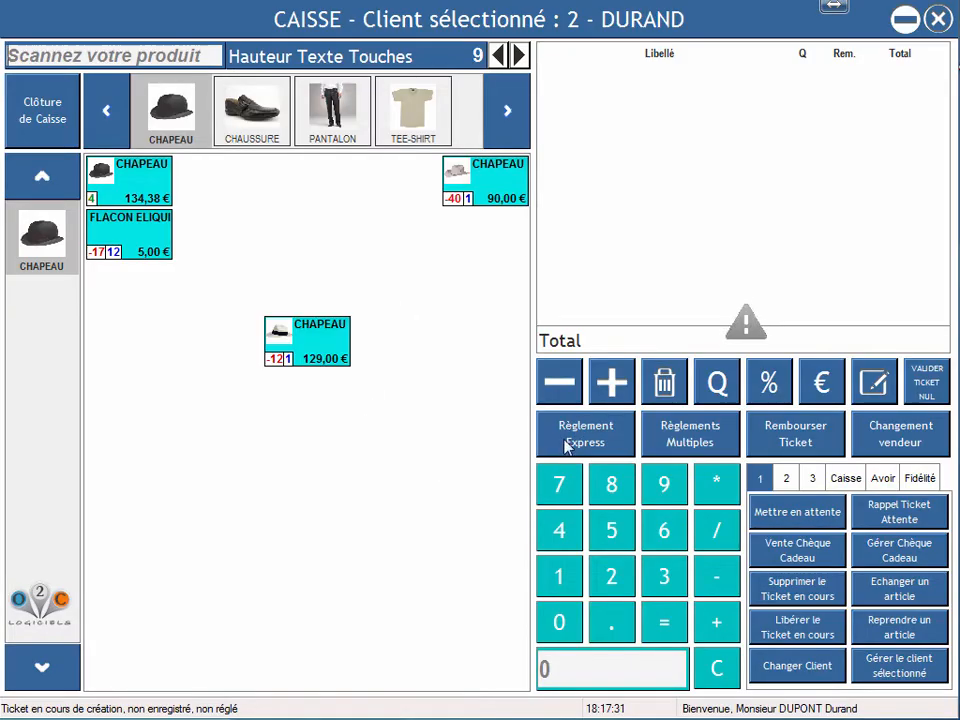
left_click(504, 184)
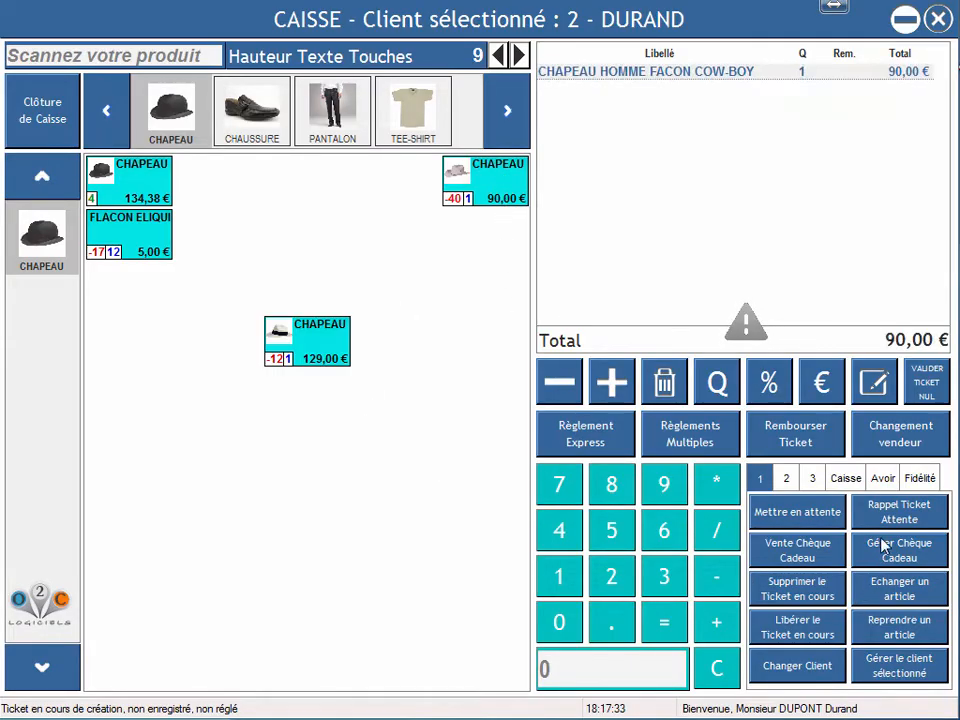
Settle the ticket with several payment modes, using the customer's loyalty points for 25 € and Carte Bleue for the remaining 65 €
left_click(695, 433)
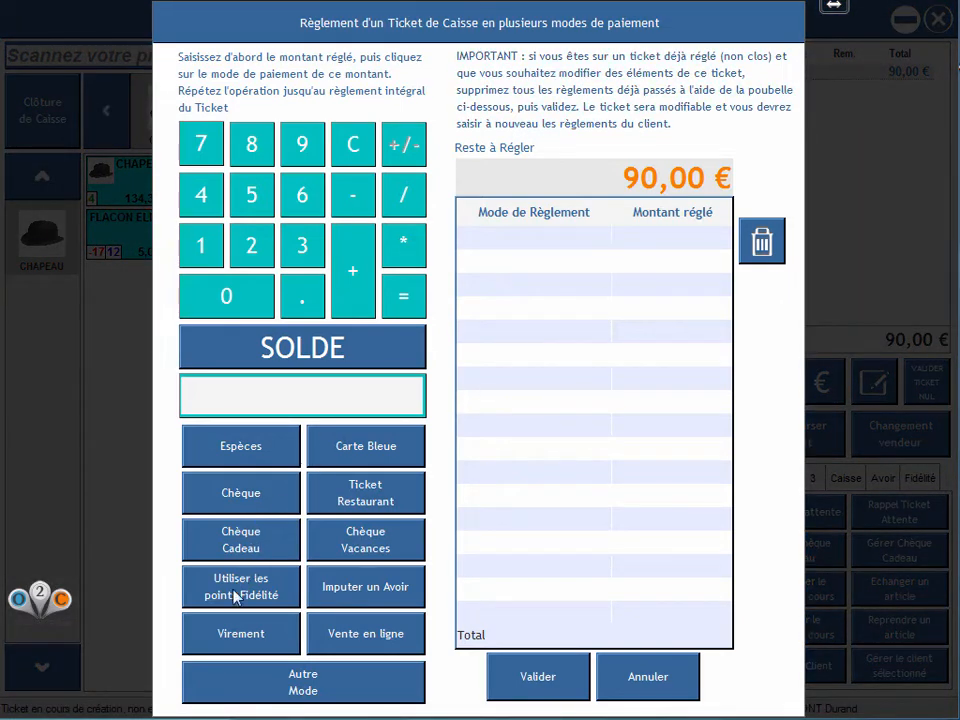
left_click(266, 592)
left_click(302, 347)
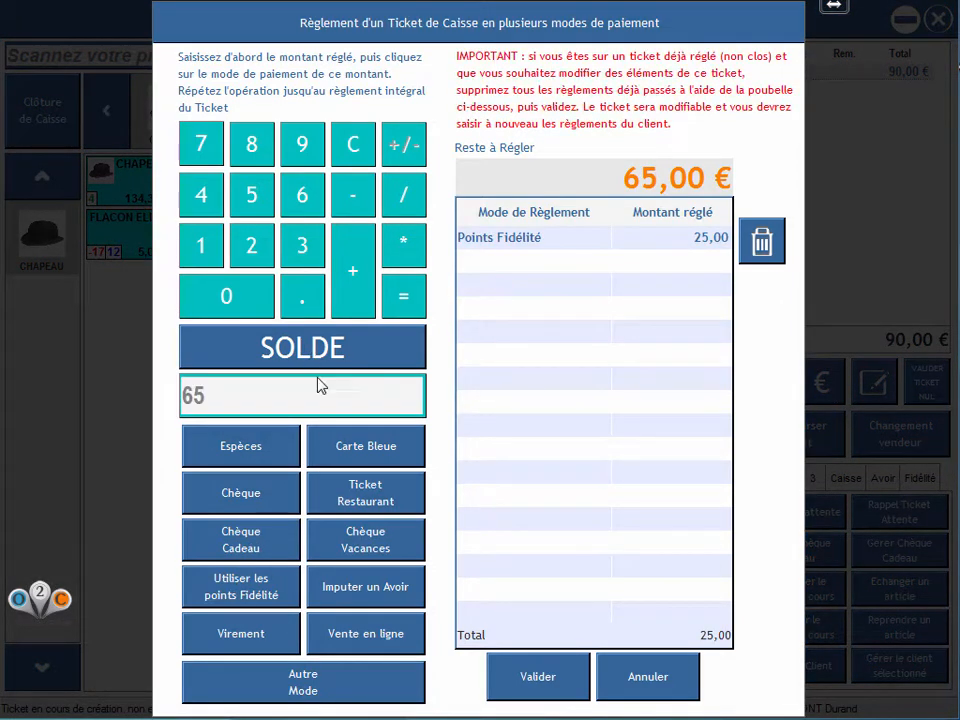
left_click(374, 450)
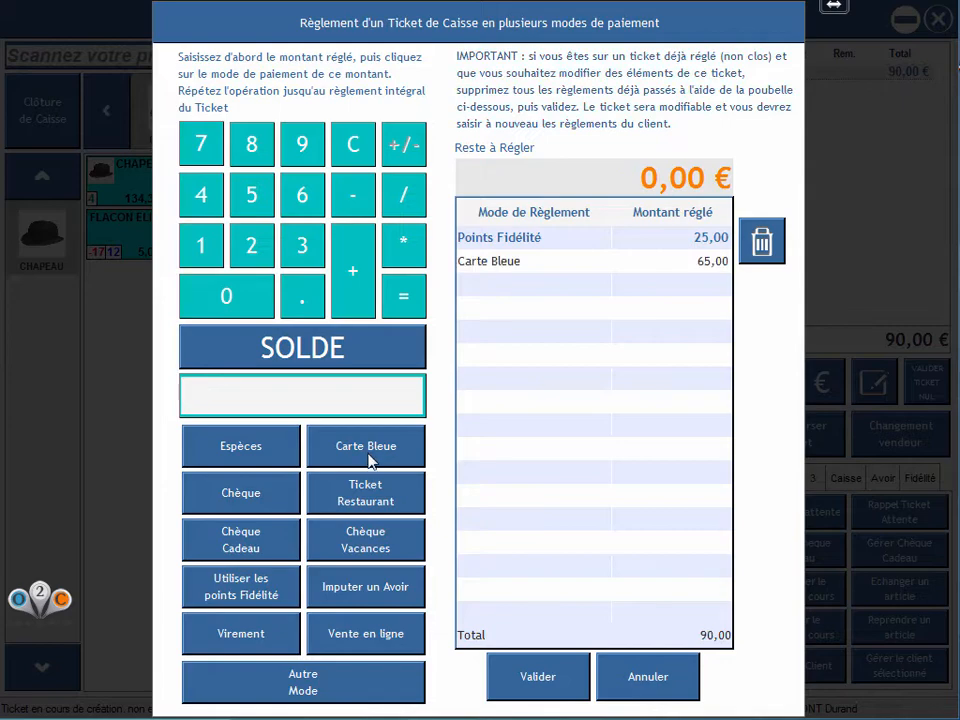
left_click(557, 670)
left_click(493, 379)
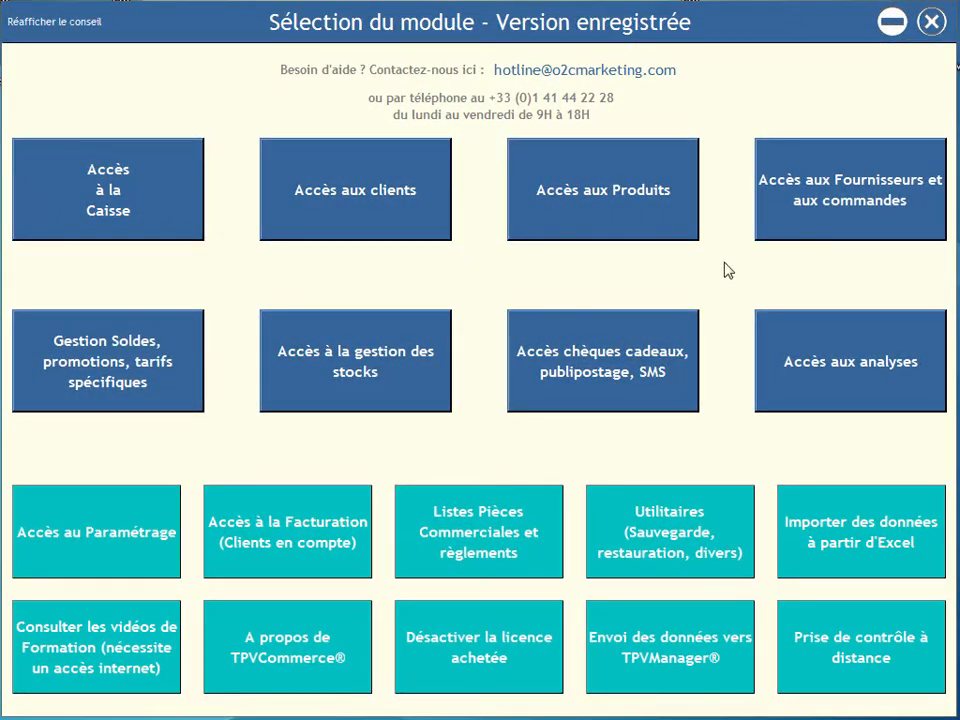
In the products module, examine CHA1's stock movements, statistics, variants, sale and promotional prices, components, additional barcodes and stock per size
left_click(645, 200)
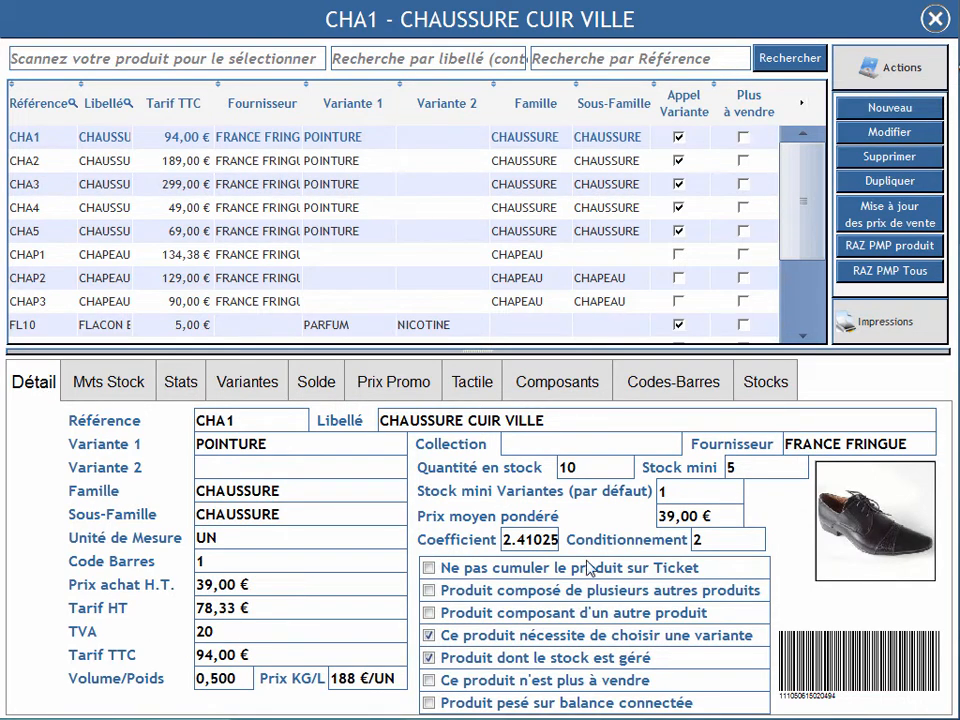
left_click(119, 386)
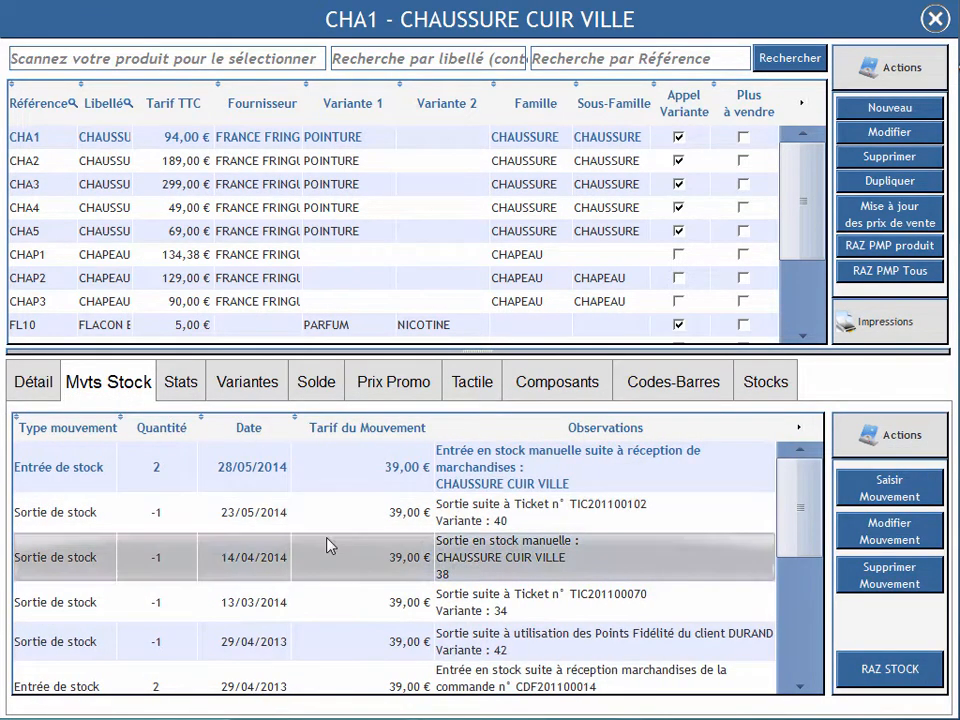
left_click(185, 385)
left_click(264, 390)
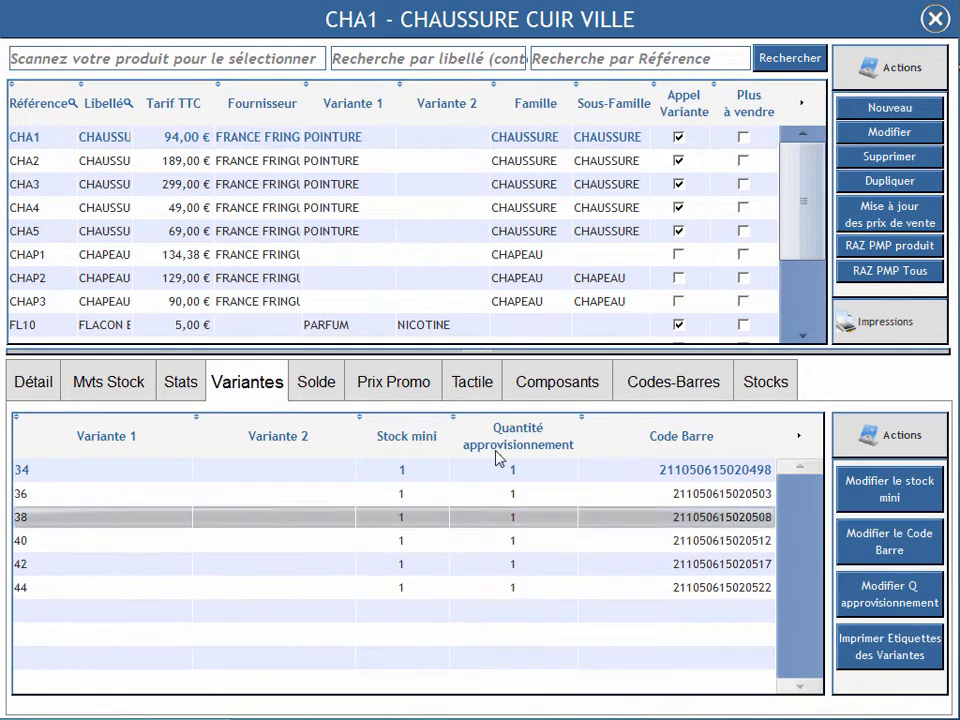
left_click(333, 386)
left_click(392, 387)
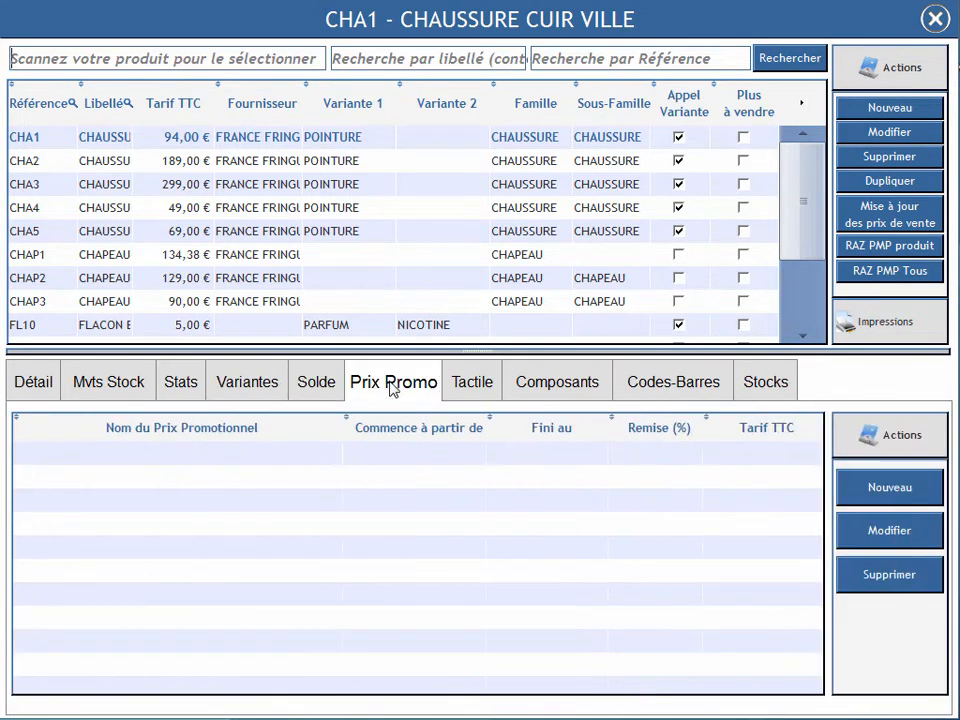
left_click(541, 390)
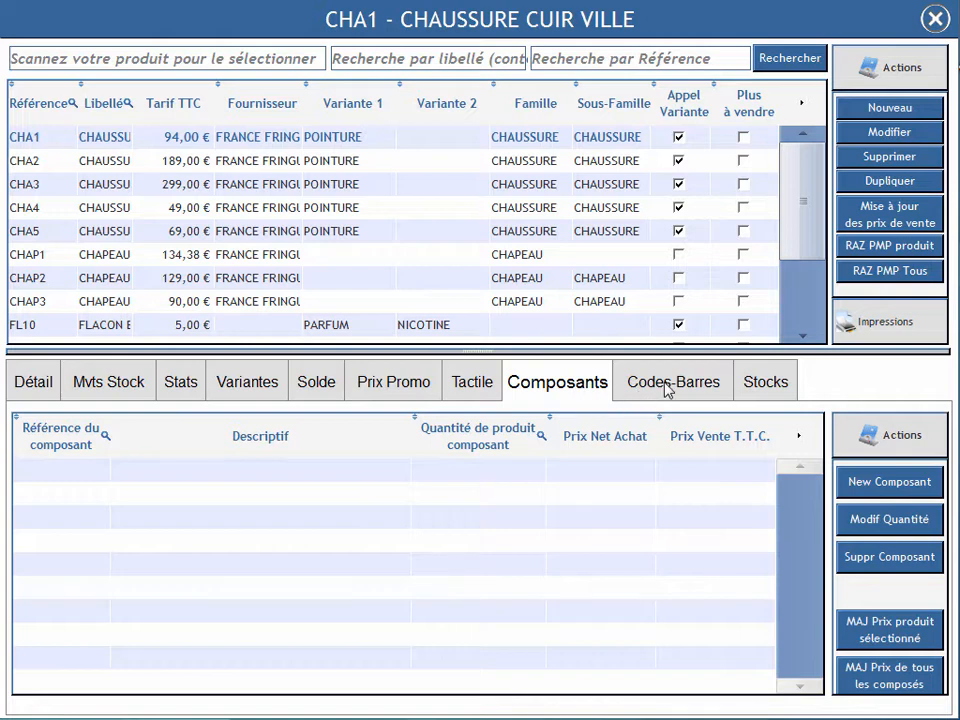
left_click(666, 387)
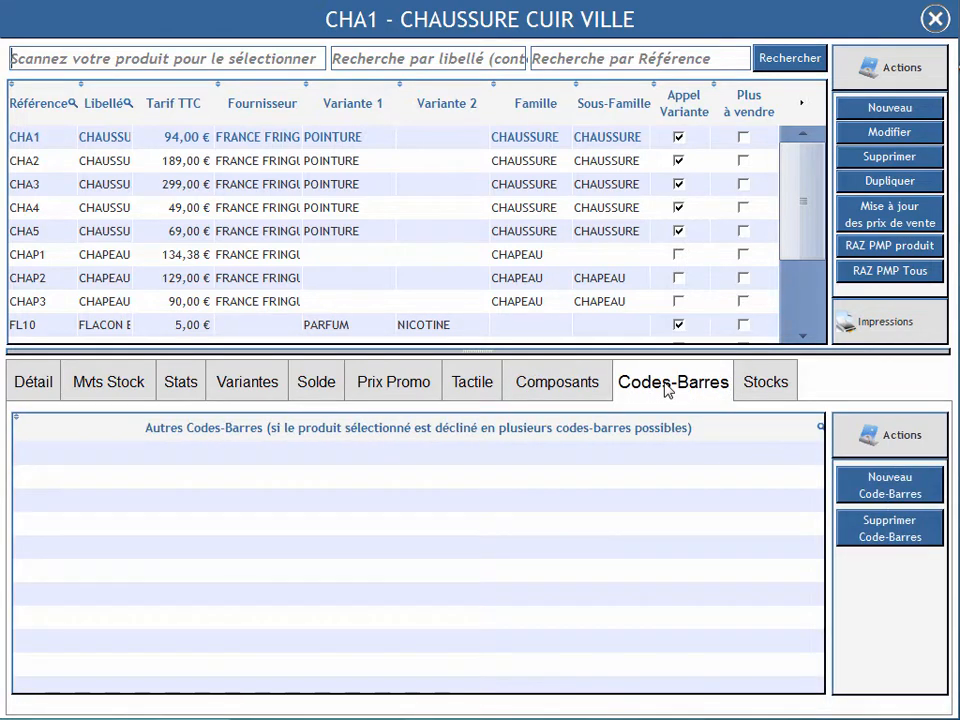
left_click(772, 382)
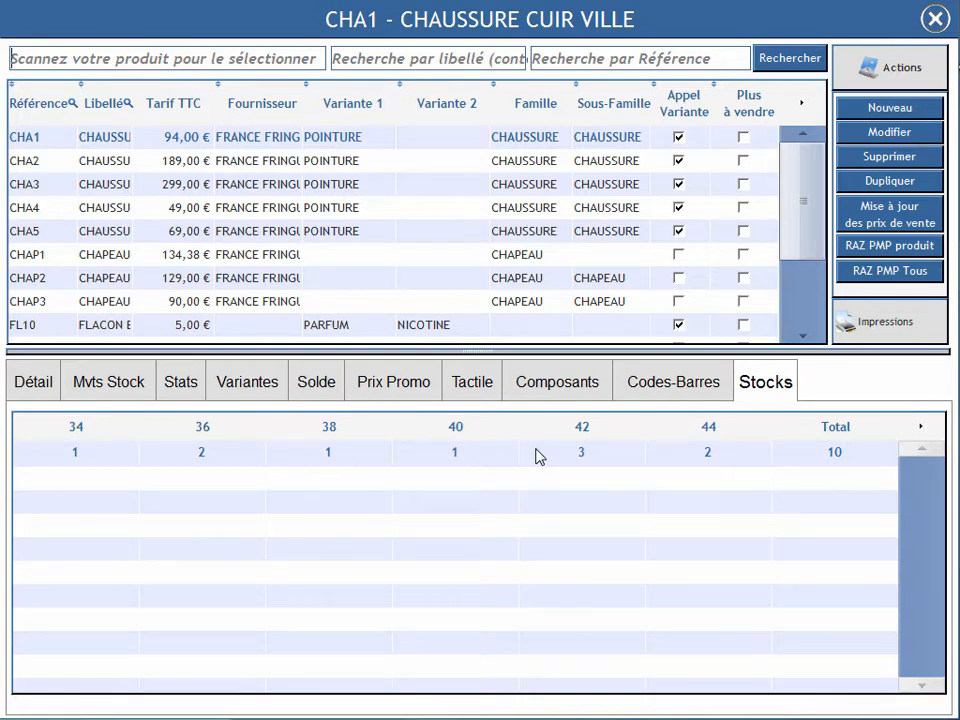
Review the editable product sheet of CHA1, validate it and return to the module selection
left_click(902, 132)
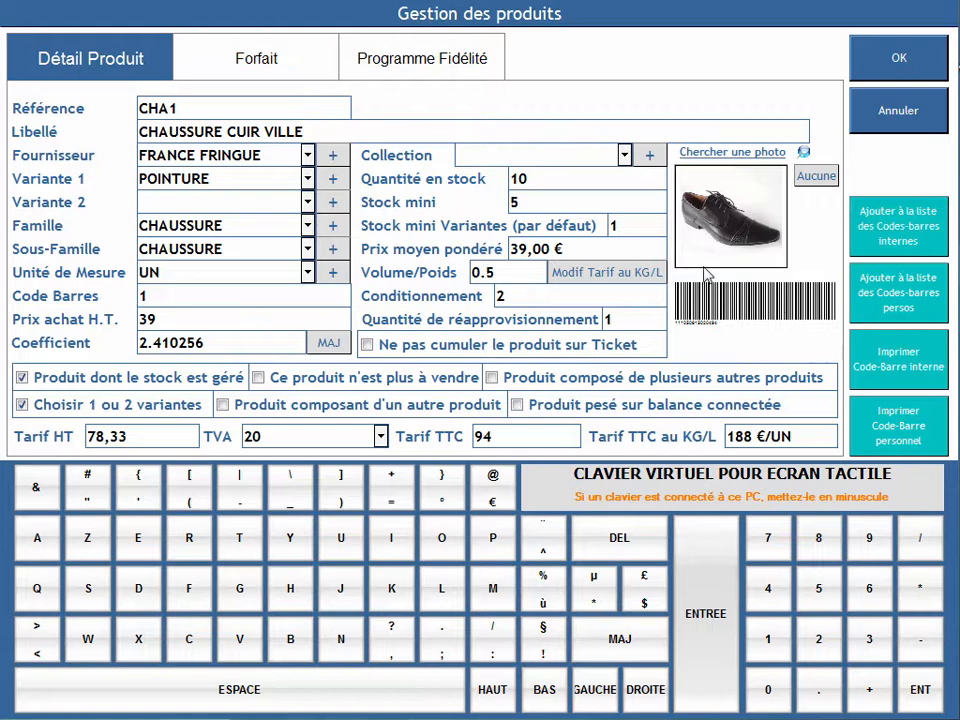
mouse_move(579, 413)
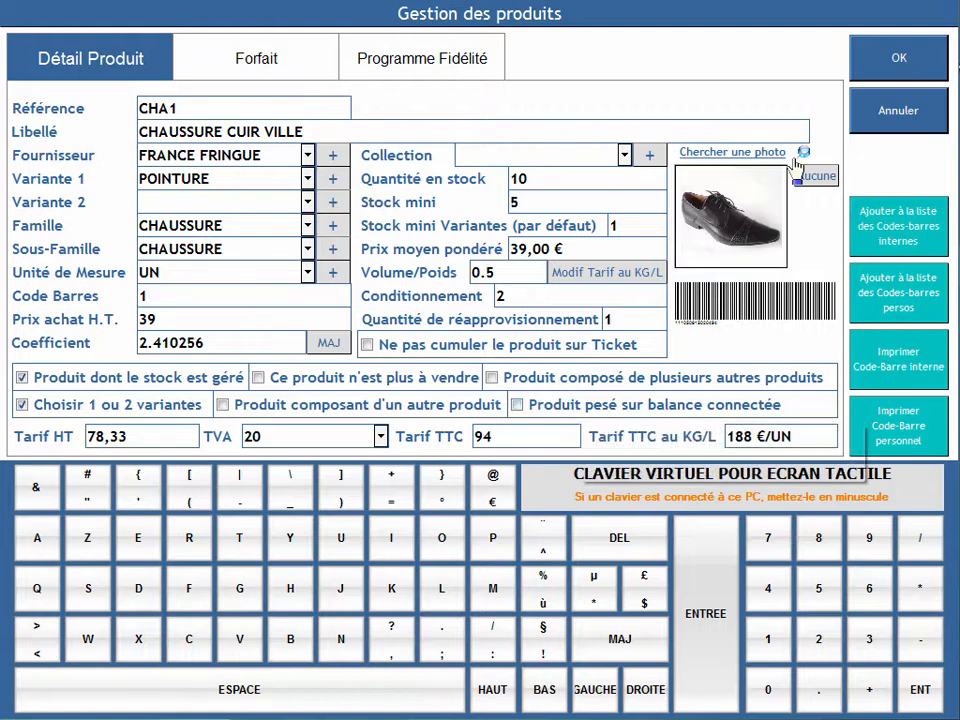
left_click(897, 52)
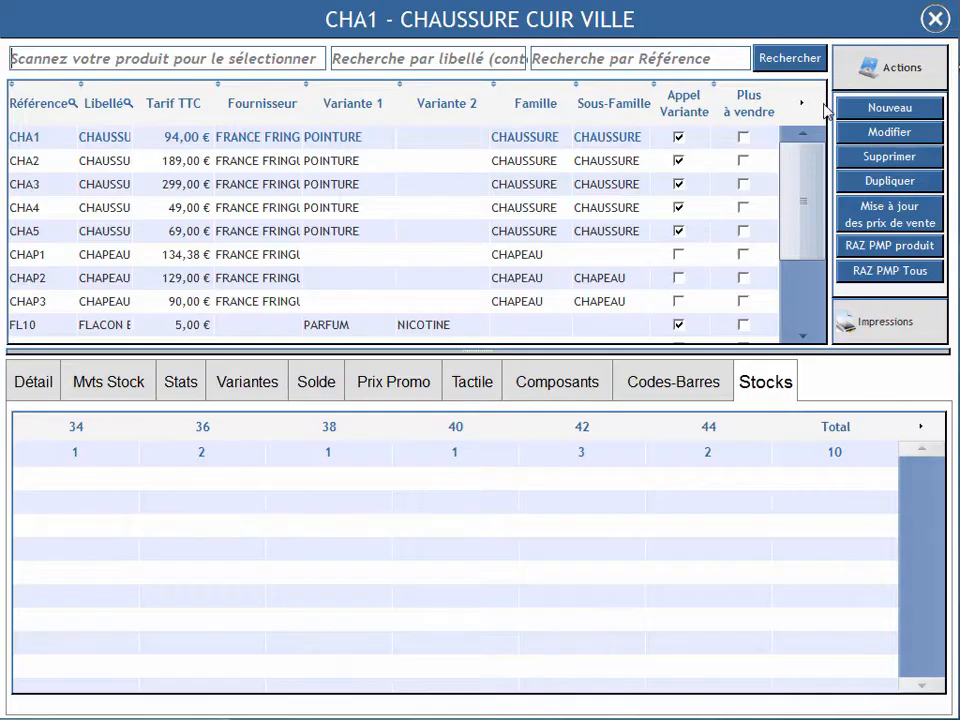
left_click(934, 20)
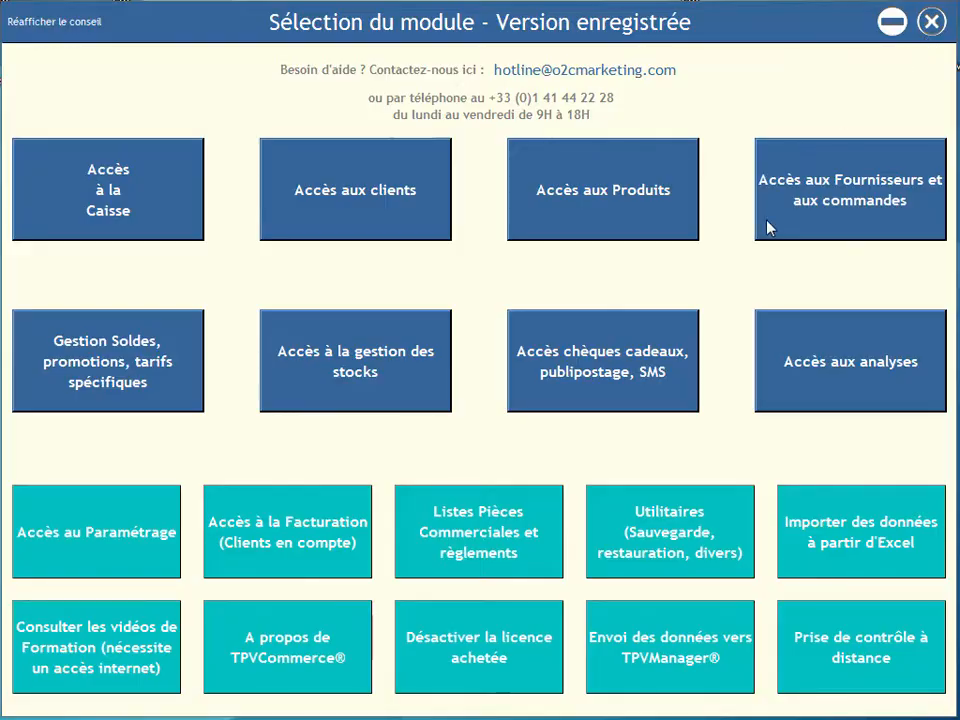
left_click(855, 540)
left_click(143, 372)
In the analyses module, display the register statistics for 01/05/2014 to 31/05/2014 and review the overall sales and the family and sub-family breakdown
left_click(845, 358)
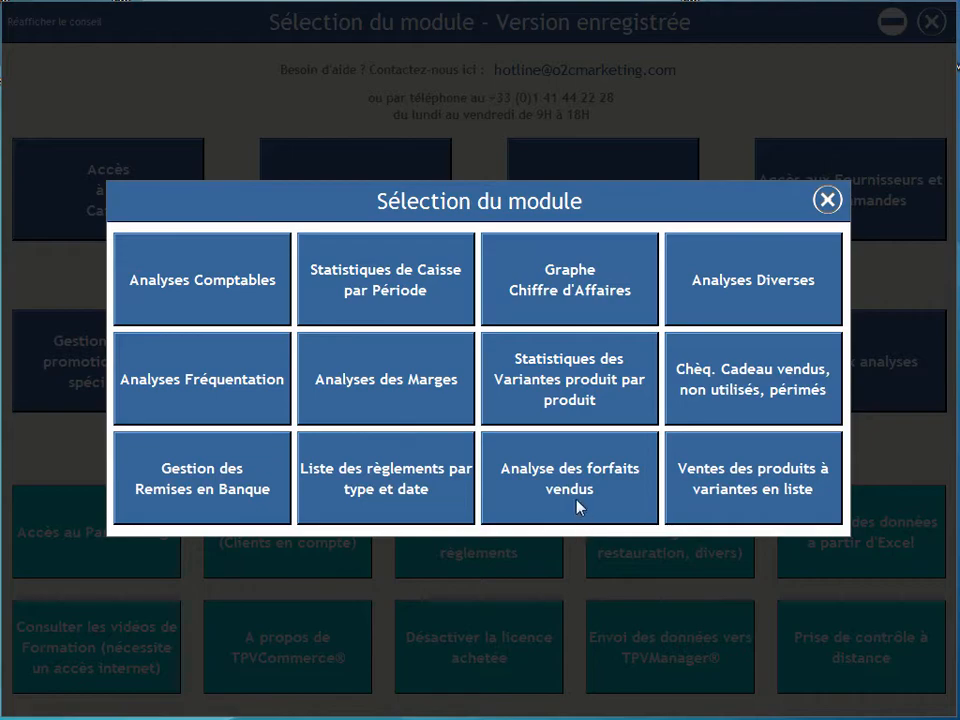
left_click(403, 270)
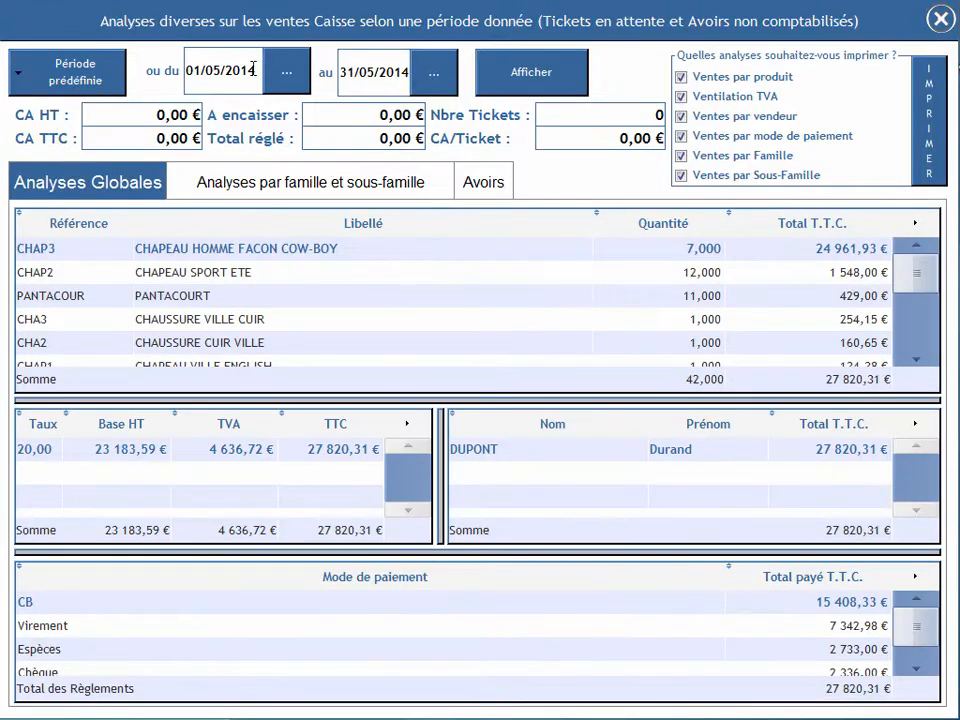
left_click(519, 68)
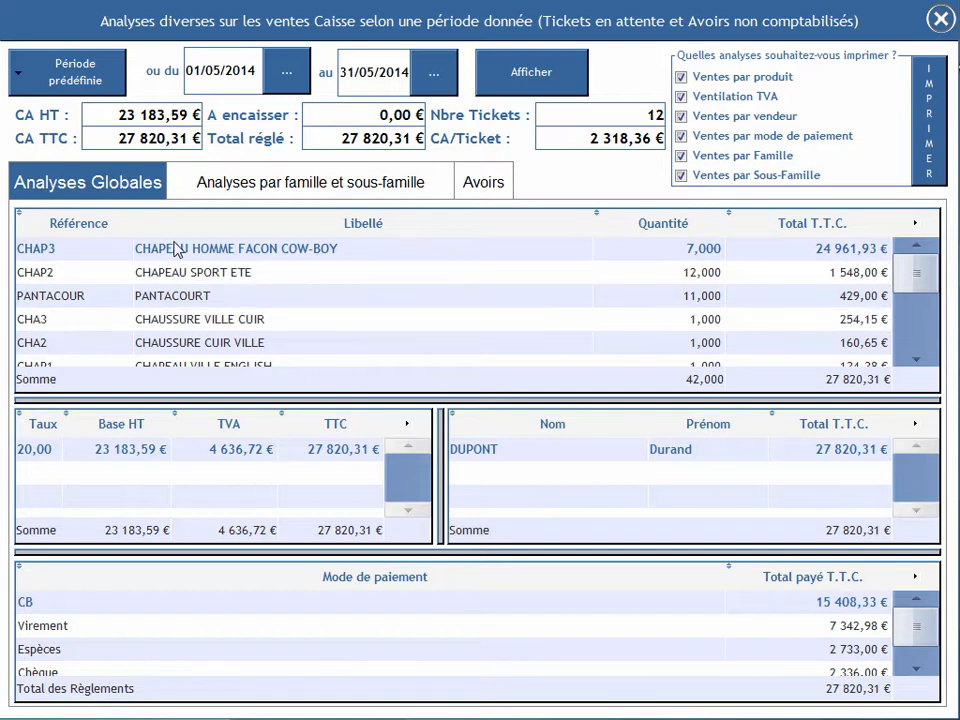
left_click(300, 190)
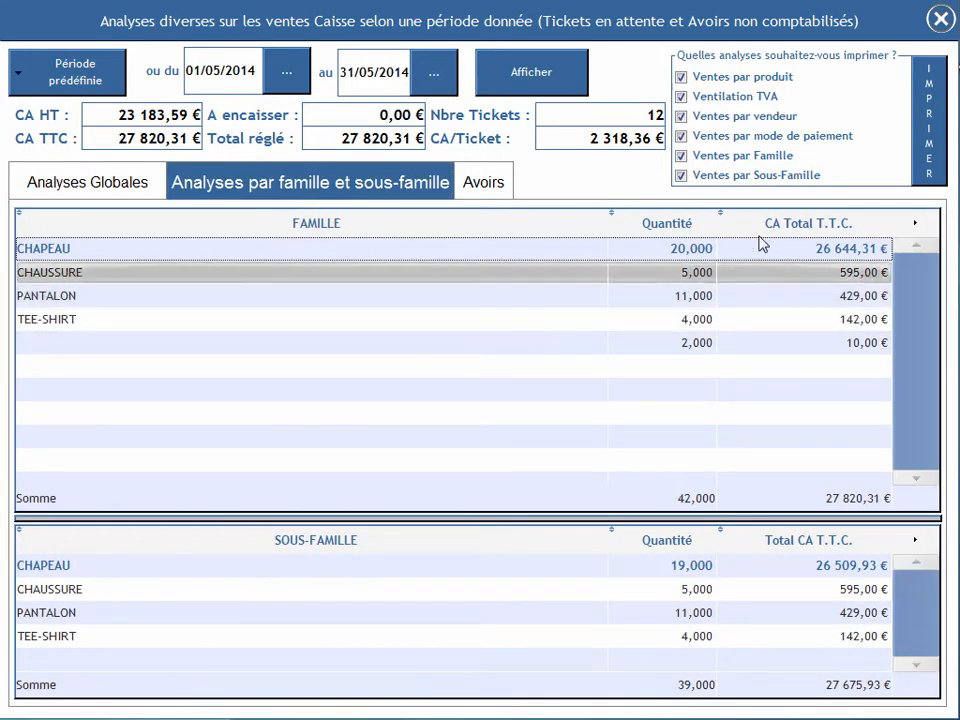
left_click(941, 19)
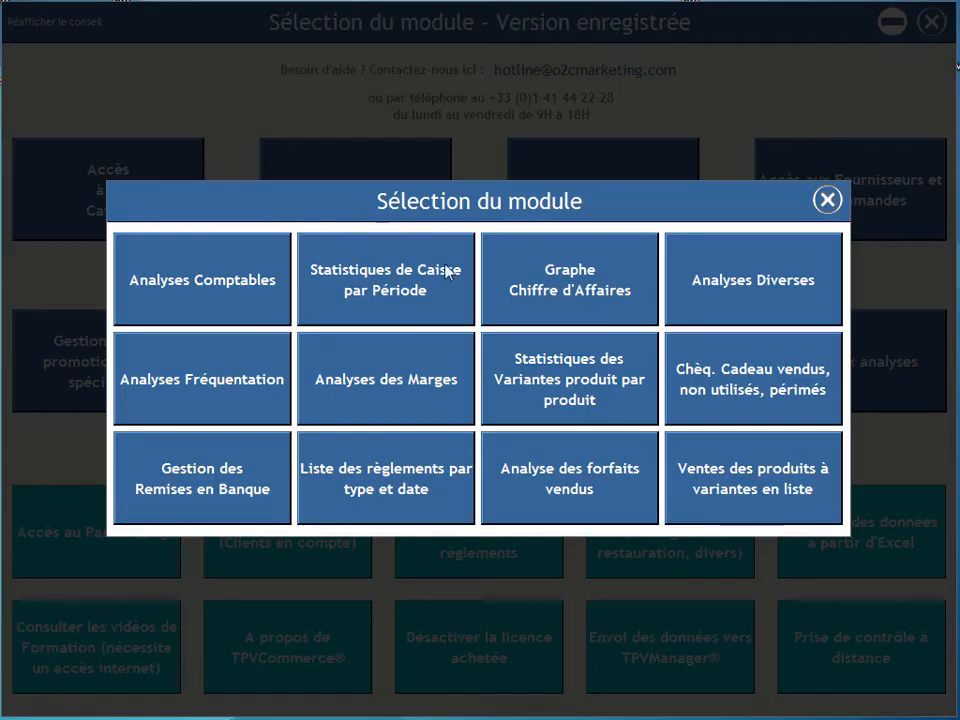
Display the hourly footfall and turnover histograms for 01/01/2014 to 31/12/2014, and close them after viewing
left_click(203, 375)
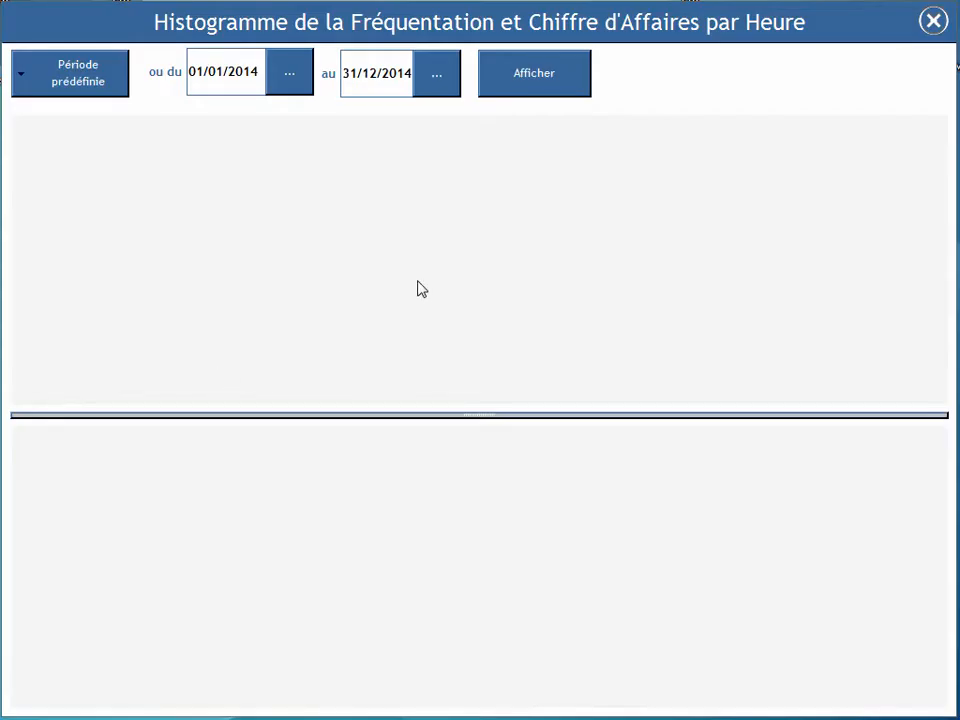
left_click(510, 88)
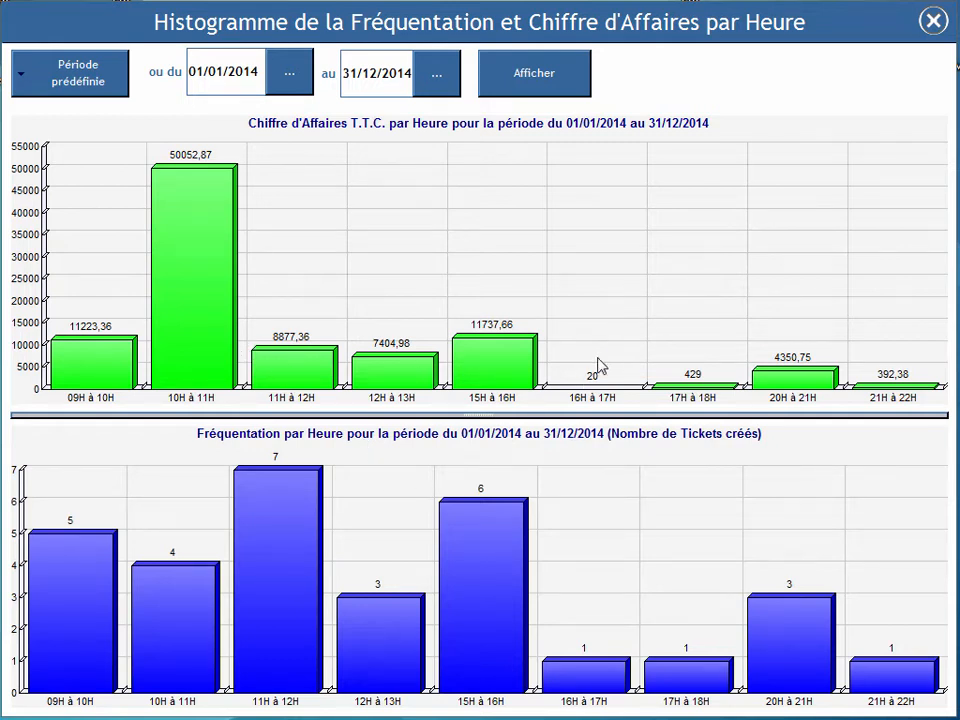
left_click(932, 21)
Examine the 2014 margin analysis by product and by family and sub-family, and return to the main module selection
left_click(398, 391)
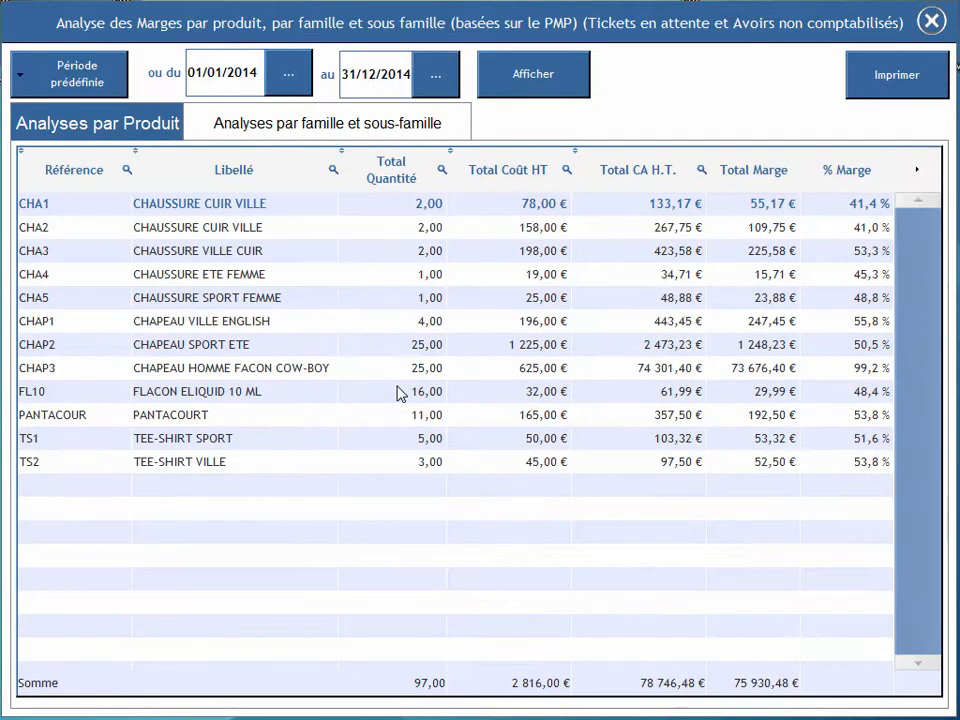
left_click(318, 127)
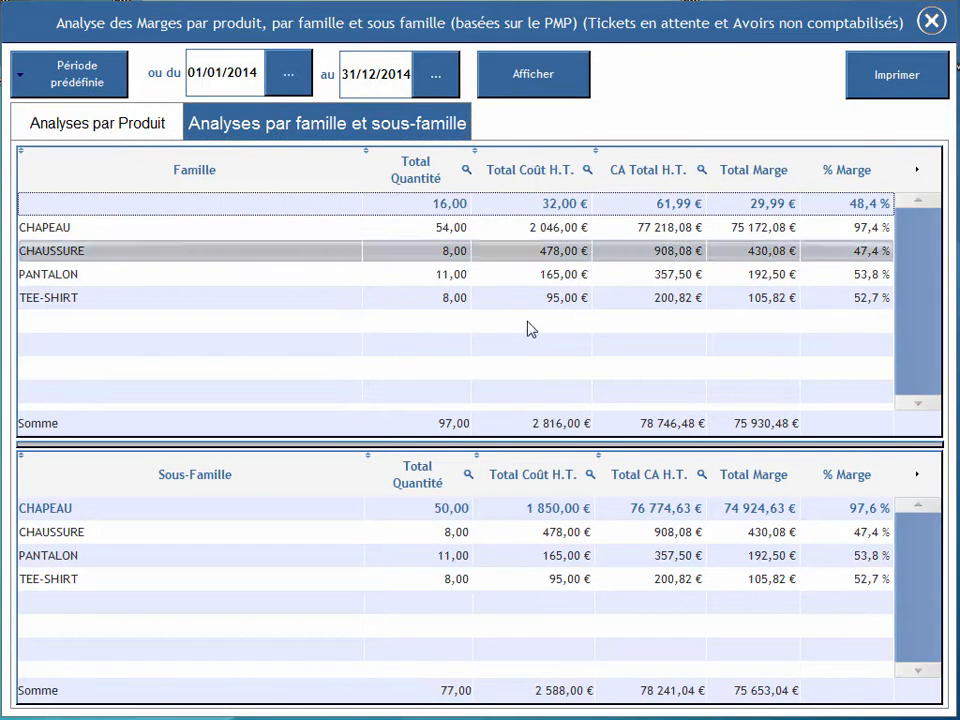
left_click(932, 21)
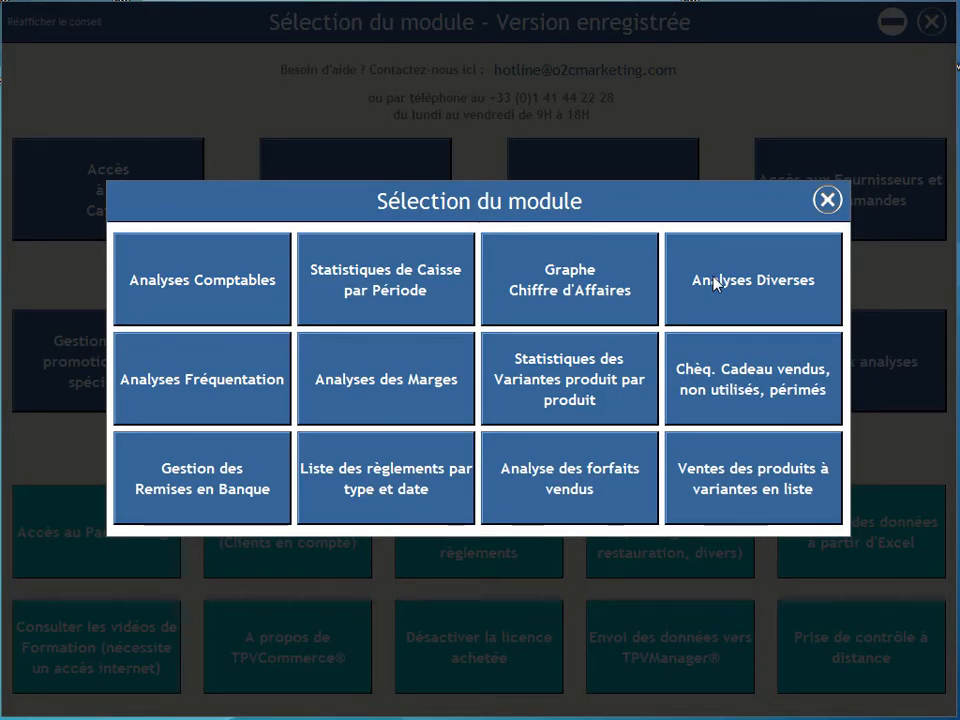
left_click(826, 200)
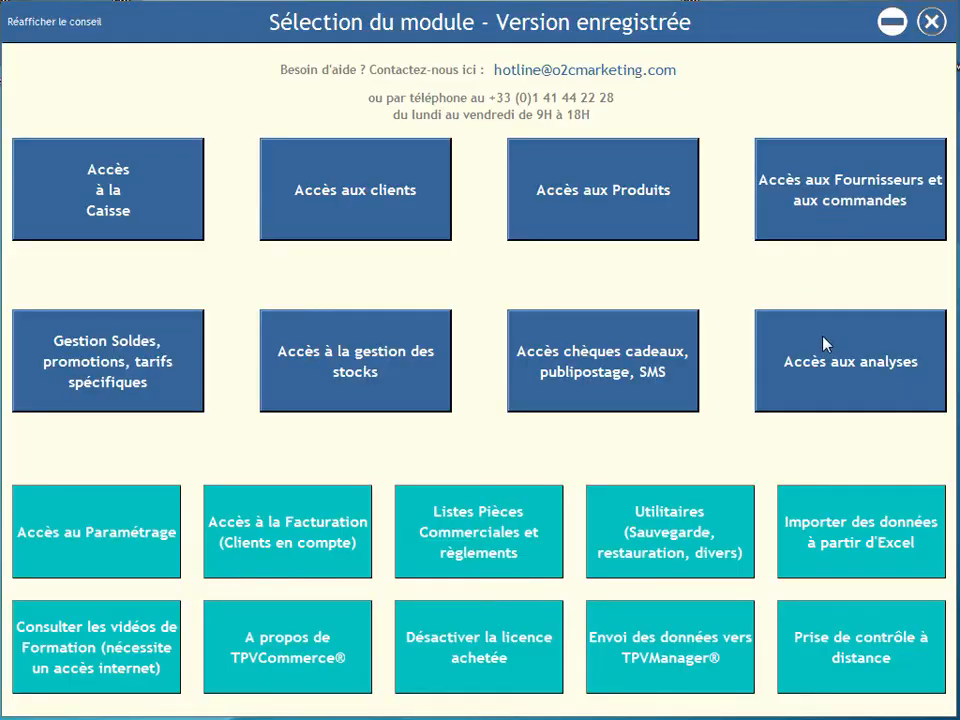
From the cash register, view the current day's sales statistics and return to the module selection
left_click(122, 184)
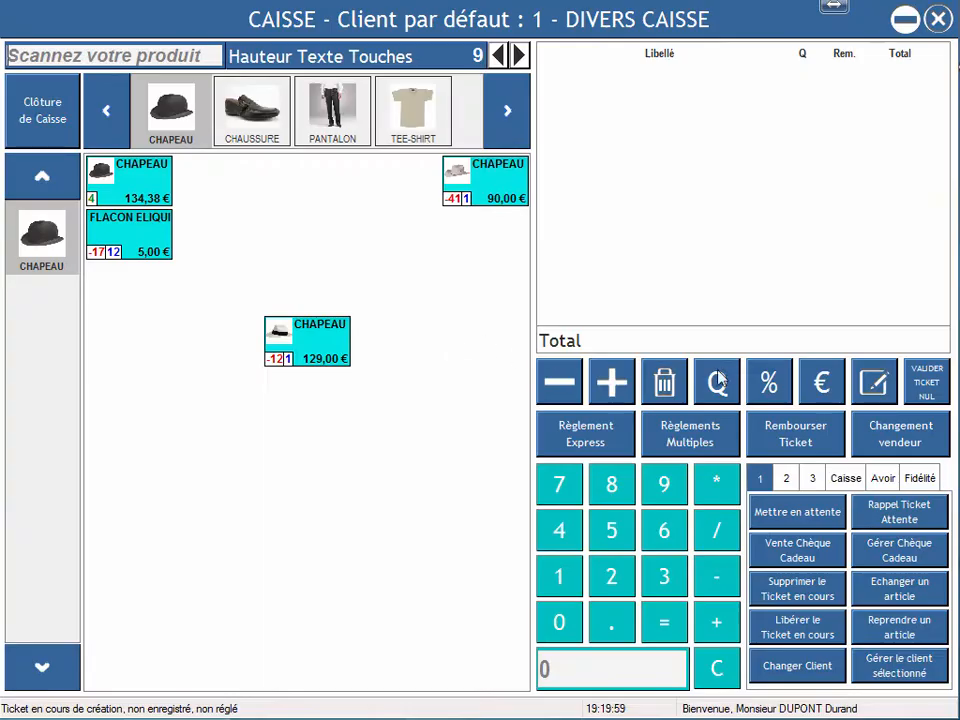
left_click(848, 479)
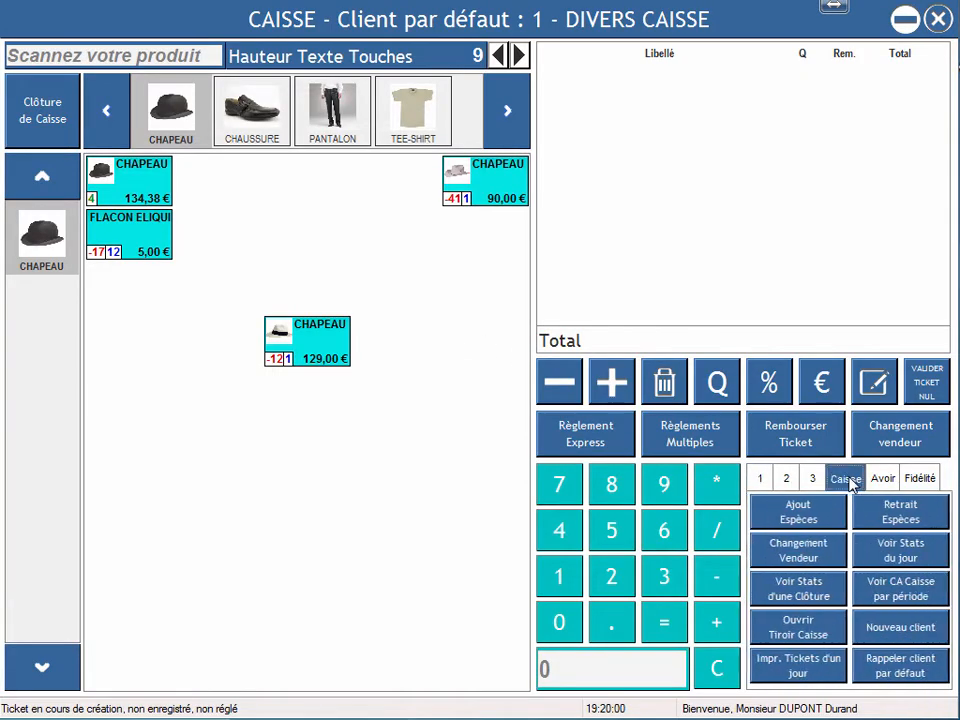
left_click(884, 556)
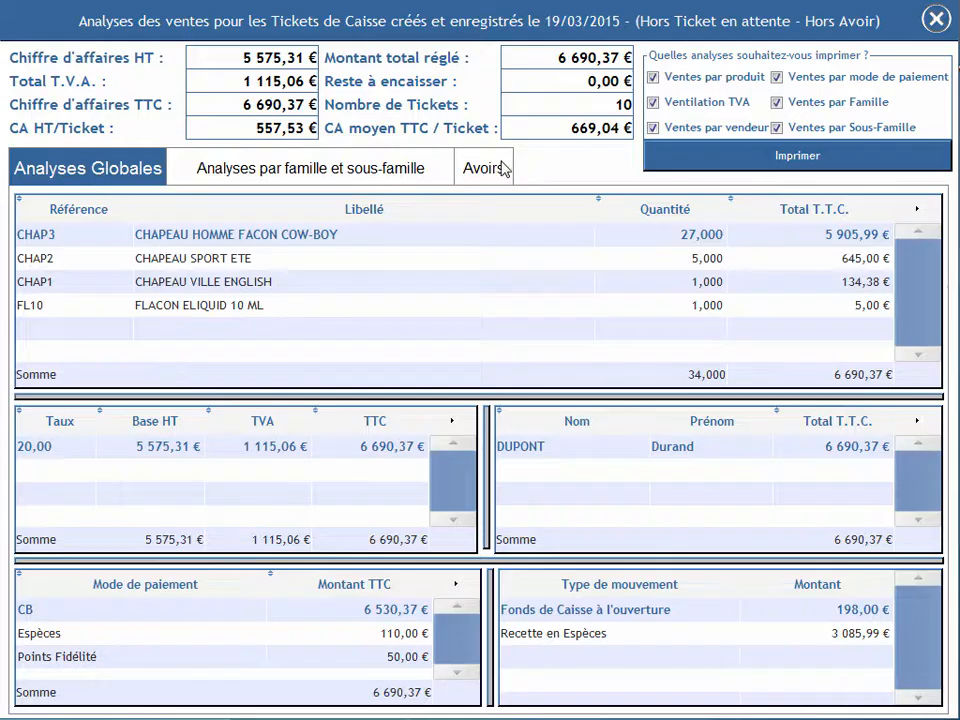
left_click(938, 20)
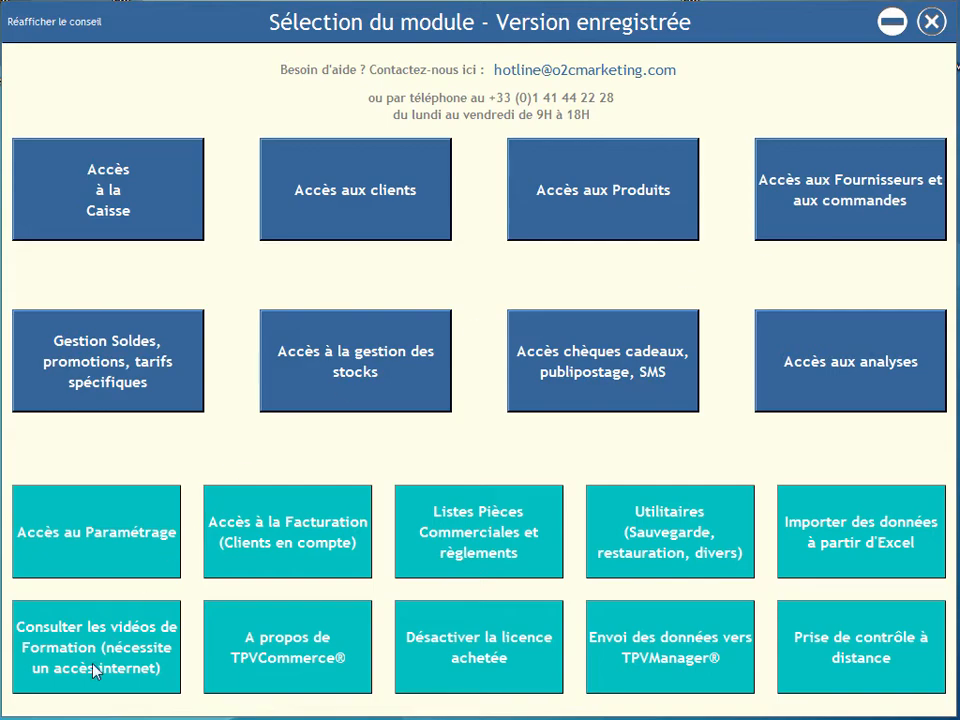
Switch to the TPVCommerce product page in the browser, review the demo version download options and close them
key("alt+Tab")
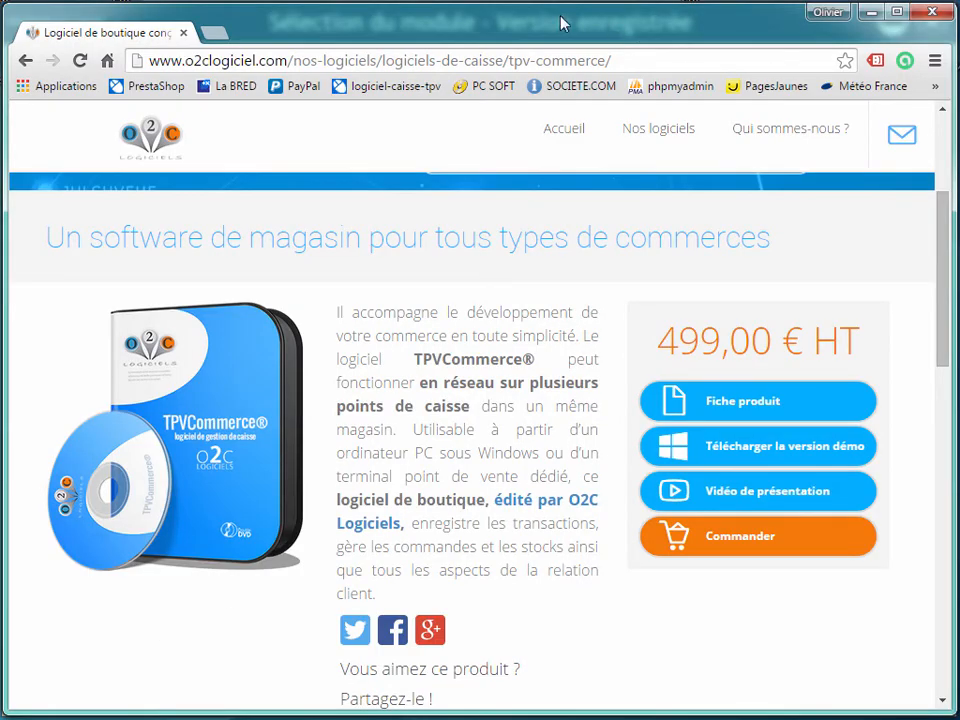
left_click(754, 451)
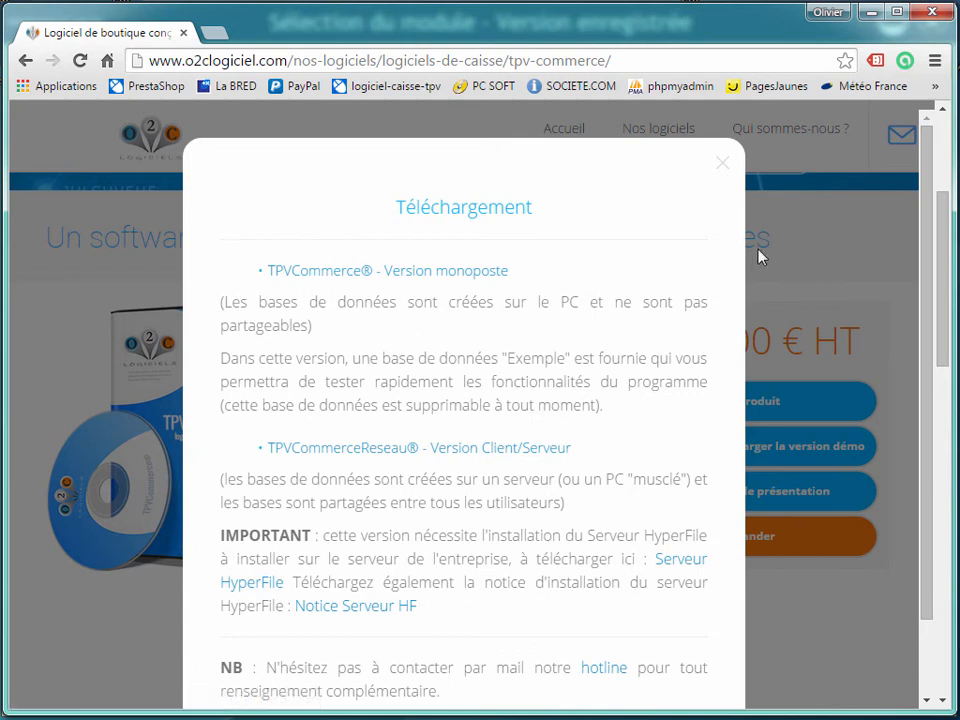
left_click(725, 167)
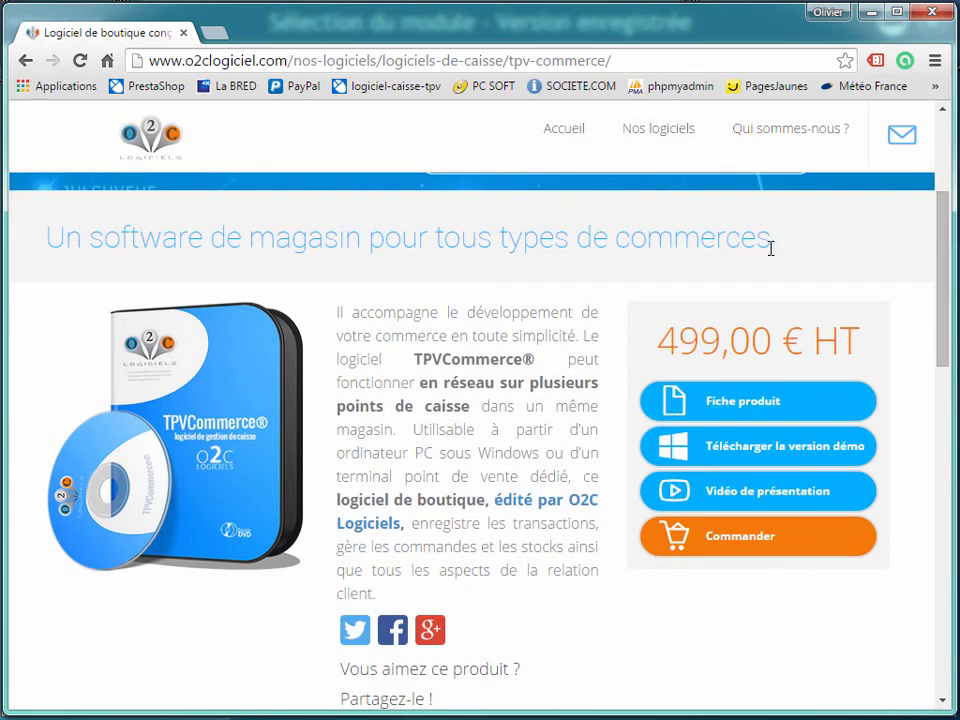